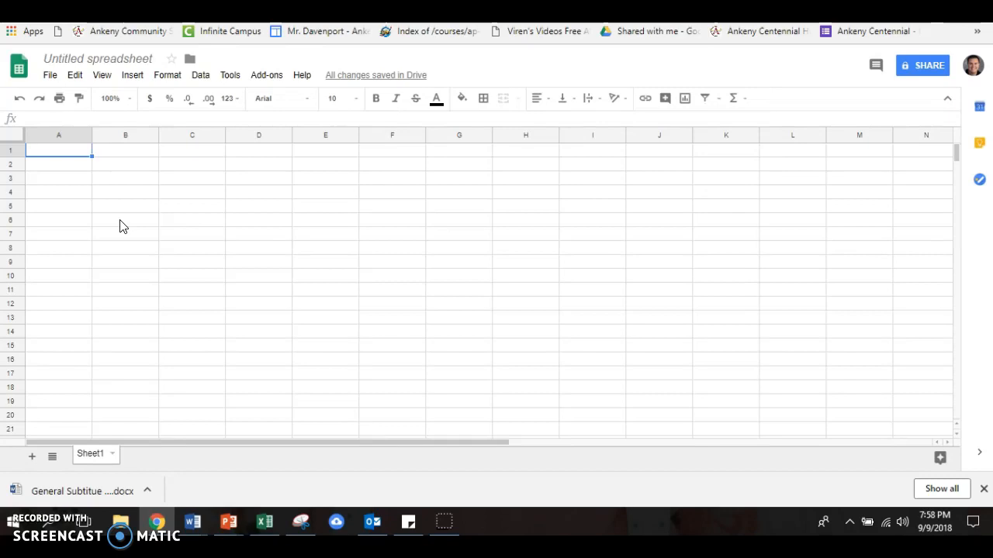
# - Rename the untitled spreadsheet as INV - Lab B
pyautogui.click(111, 61)
pyautogui.write('INV')
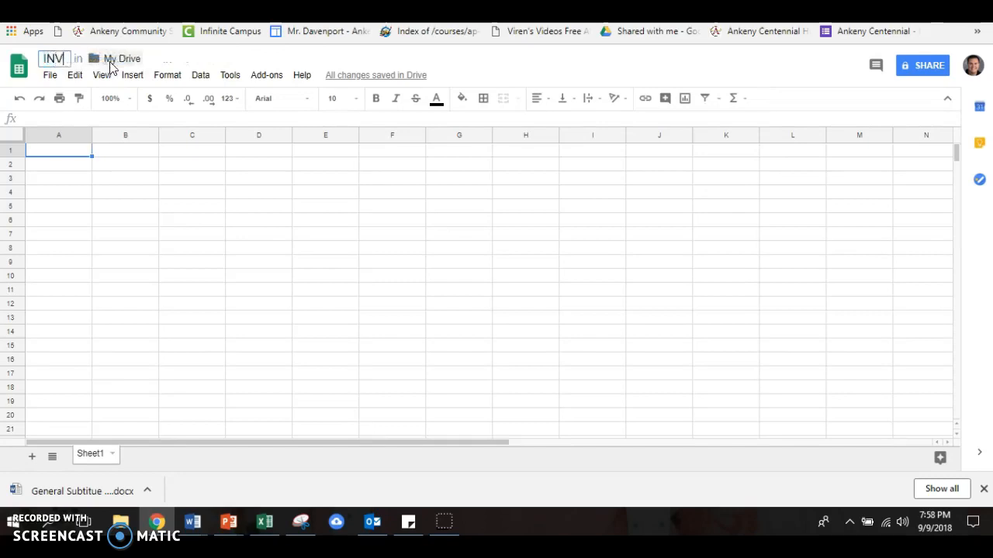
pyautogui.write(' - Lab B')
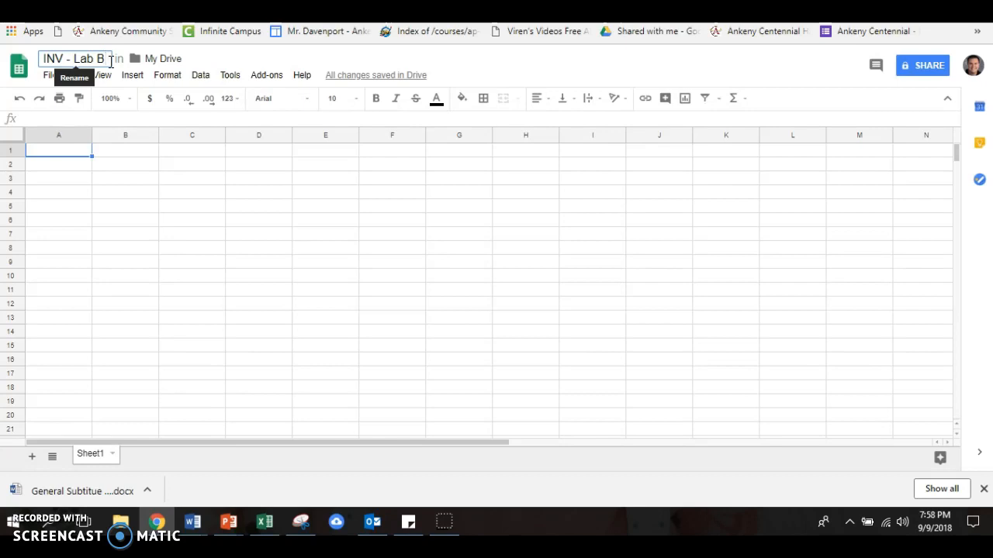
pyautogui.click(79, 153)
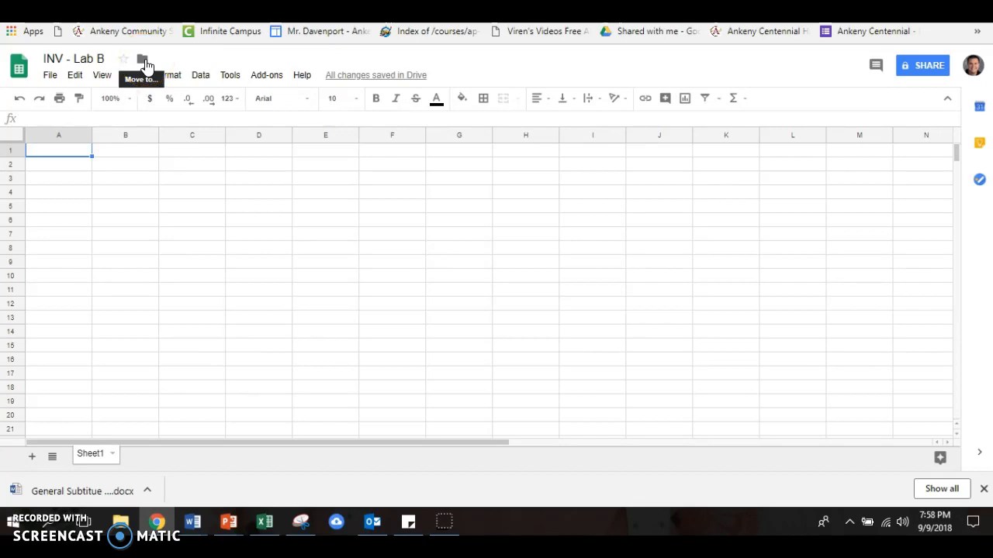
# - Enter the column headers IV (units) in A1 and DV (units) in B1
pyautogui.click(74, 154)
pyautogui.write('IV (units')
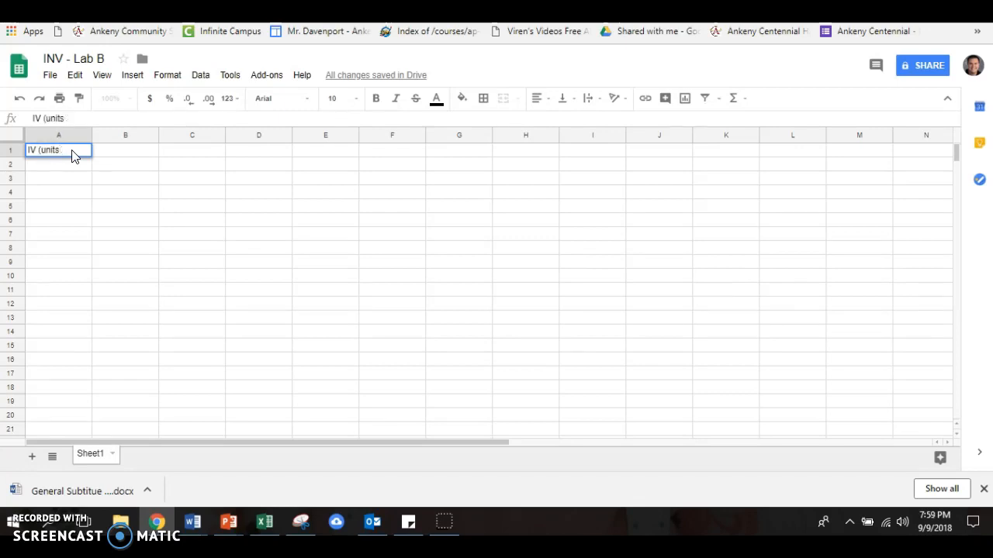
pyautogui.press('Tab')
pyautogui.write('DV')
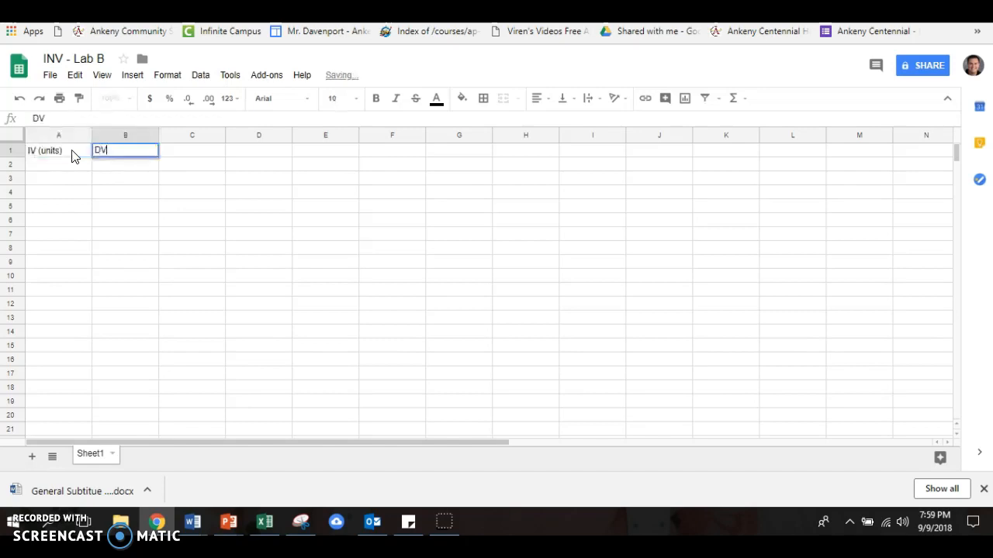
pyautogui.write(' (units')
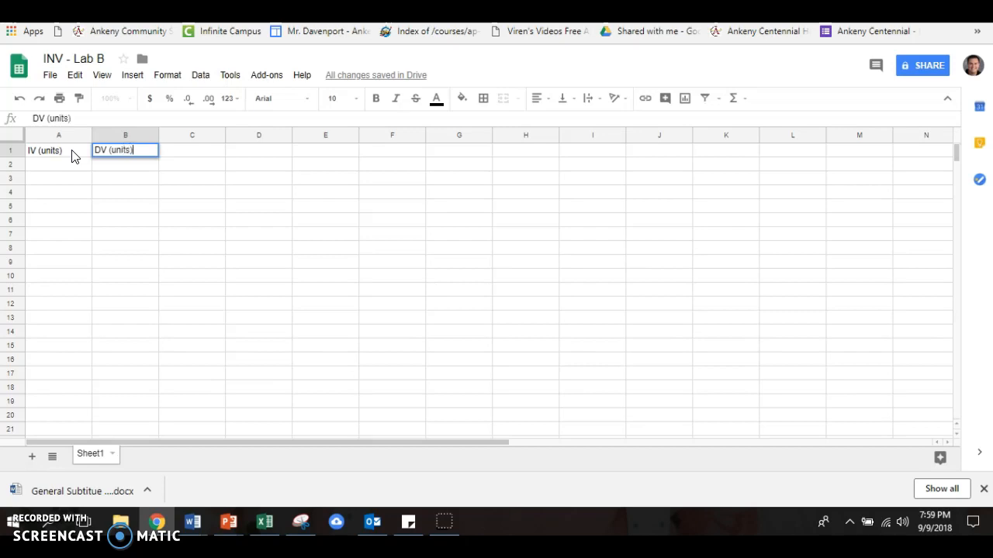
pyautogui.click(103, 193)
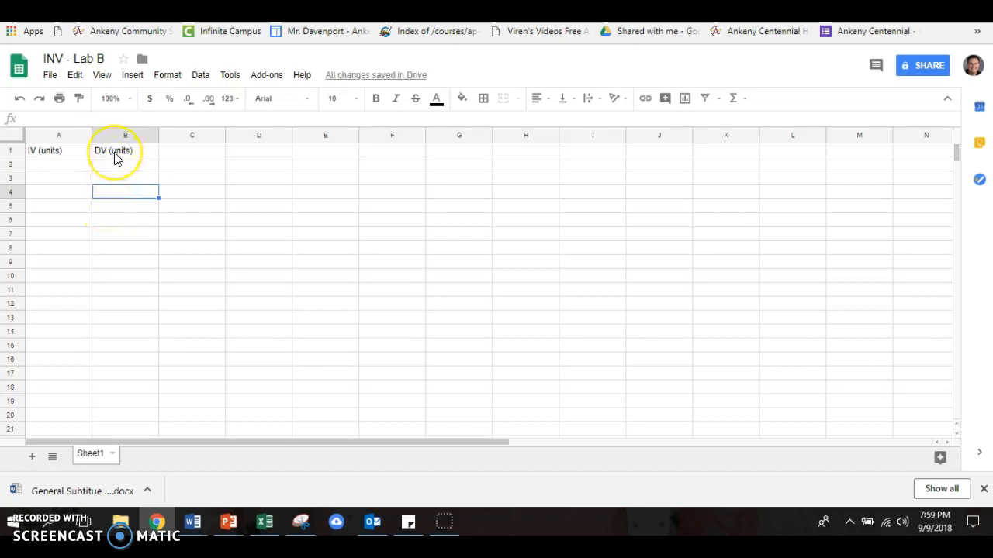
# - Fill A2:B7 with the data pairs 1 and 2, 2 and 2.8, 4 and 4, 6 and 4.9, 8 and 5.65, 15 and 7.75
pyautogui.click(65, 164)
pyautogui.write('1\t2 2\t2.8 4\t4 6\t4.9 8\t5.65 15\t7.75')
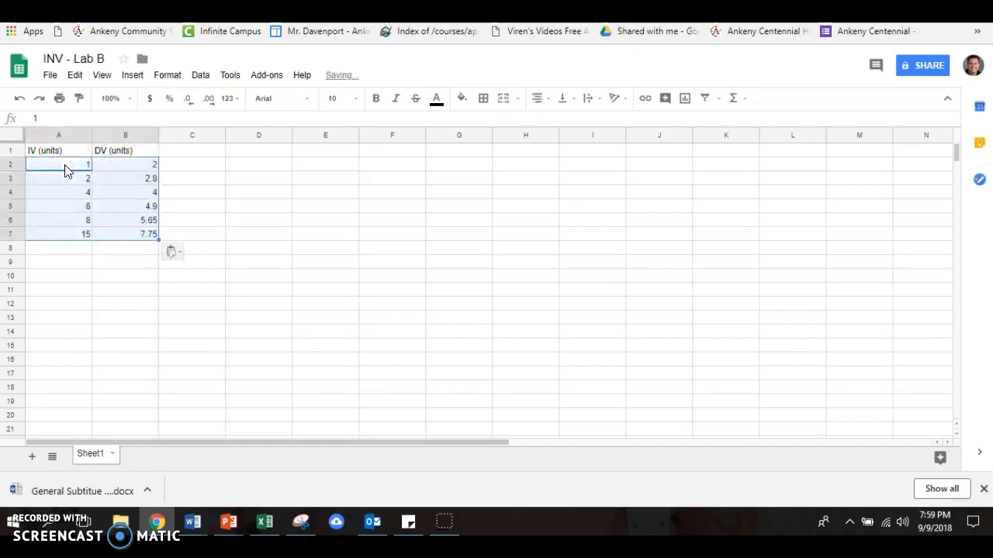
pyautogui.click(158, 309)
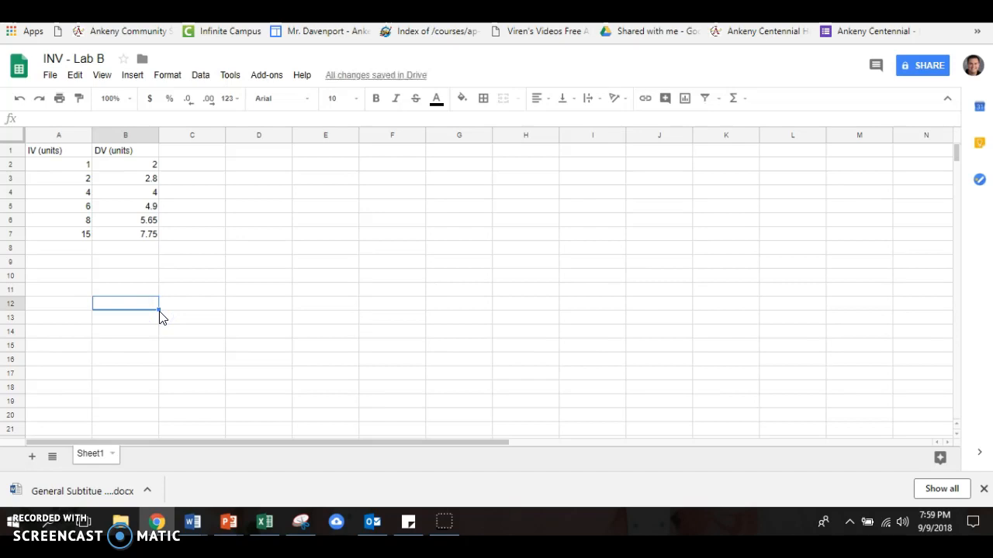
# - Insert a chart from the data in A1:B7 and change its type to a scatter chart
pyautogui.click(71, 153)
pyautogui.moveTo(71, 152); pyautogui.dragTo(137, 238)
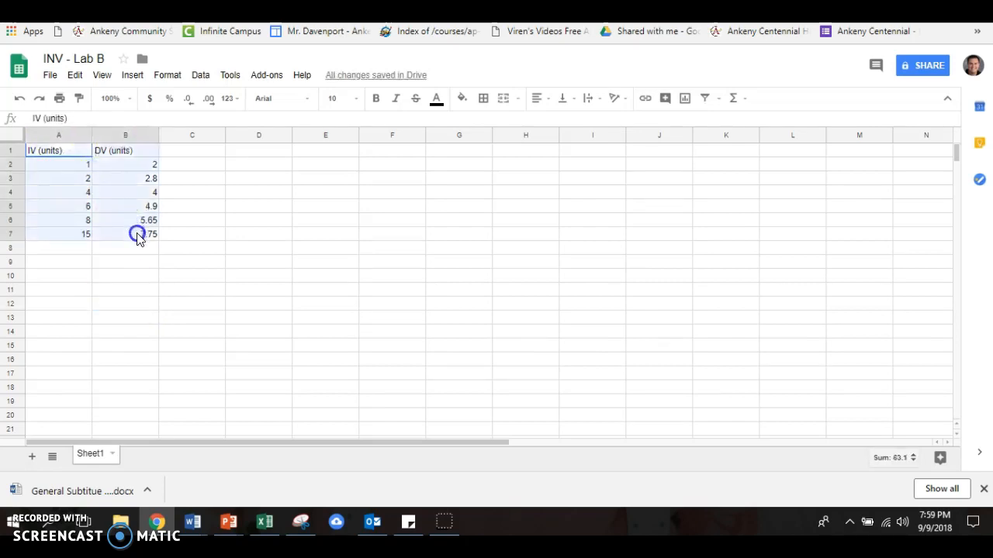
pyautogui.click(687, 99)
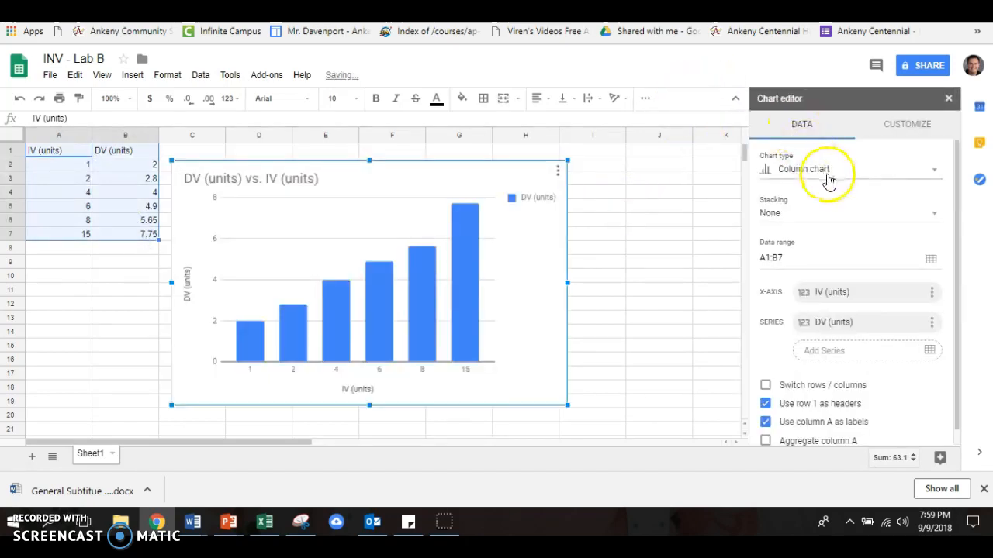
pyautogui.click(828, 180)
pyautogui.scroll(-5, 824, 312)
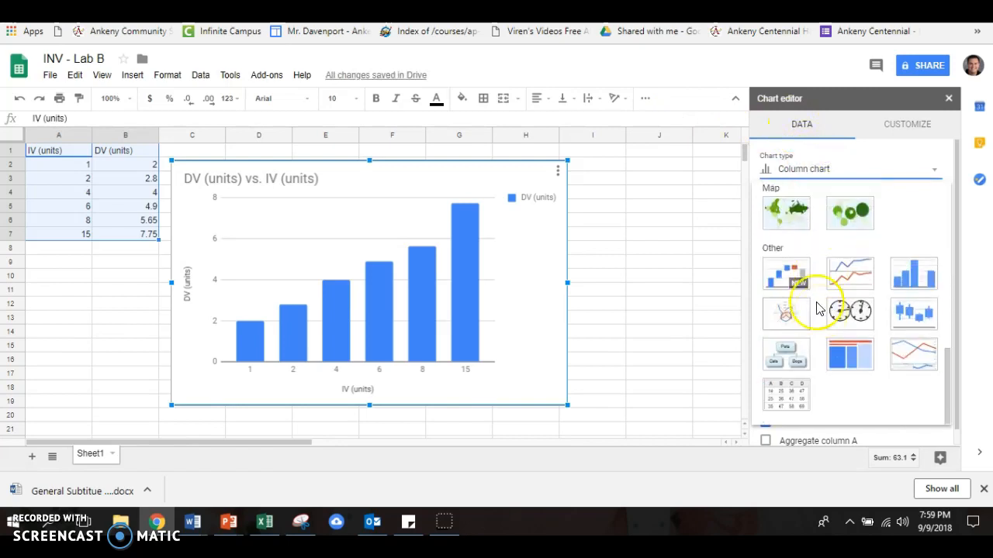
pyautogui.scroll(1, 798, 244)
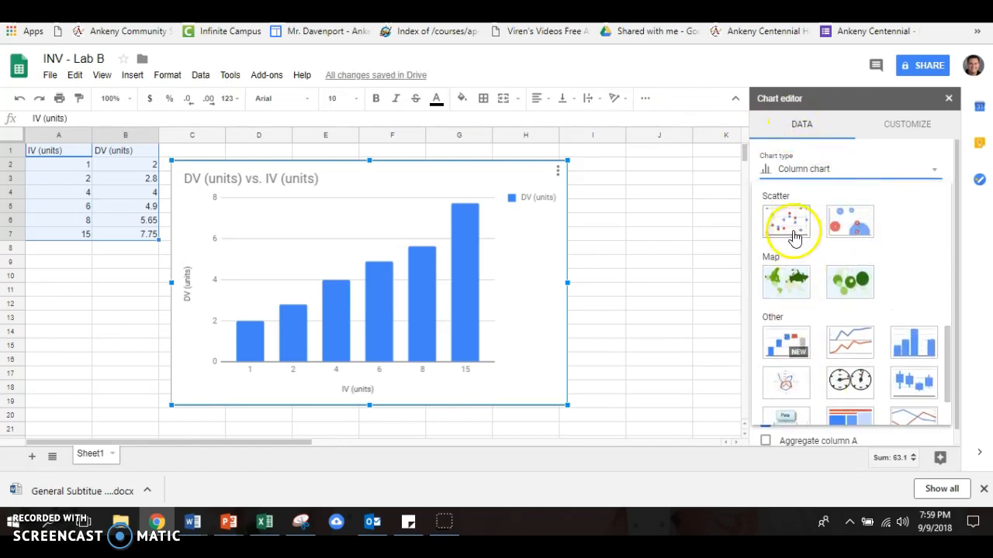
pyautogui.click(786, 223)
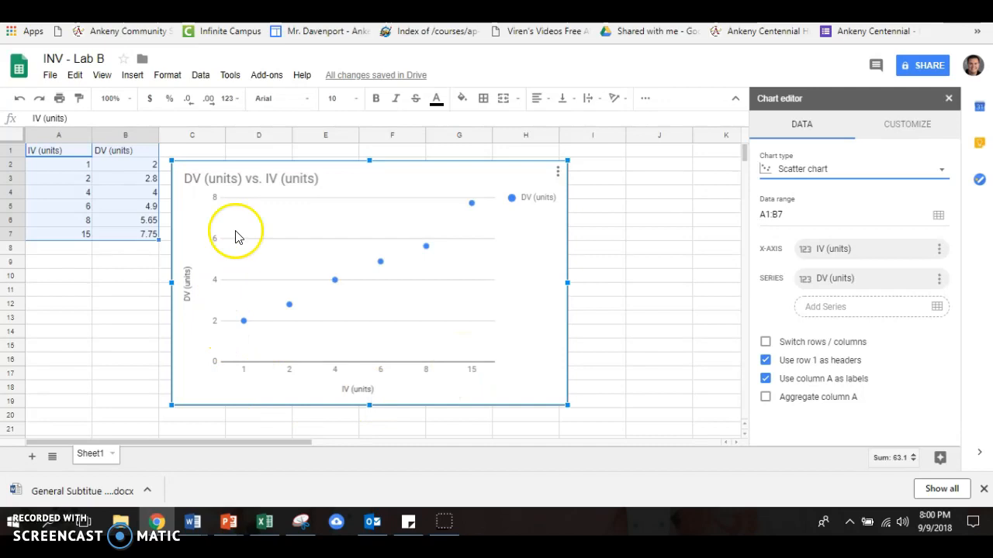
# - Stop treating the chart's horizontal axis labels as text and set that axis's minimum to 0
pyautogui.click(888, 129)
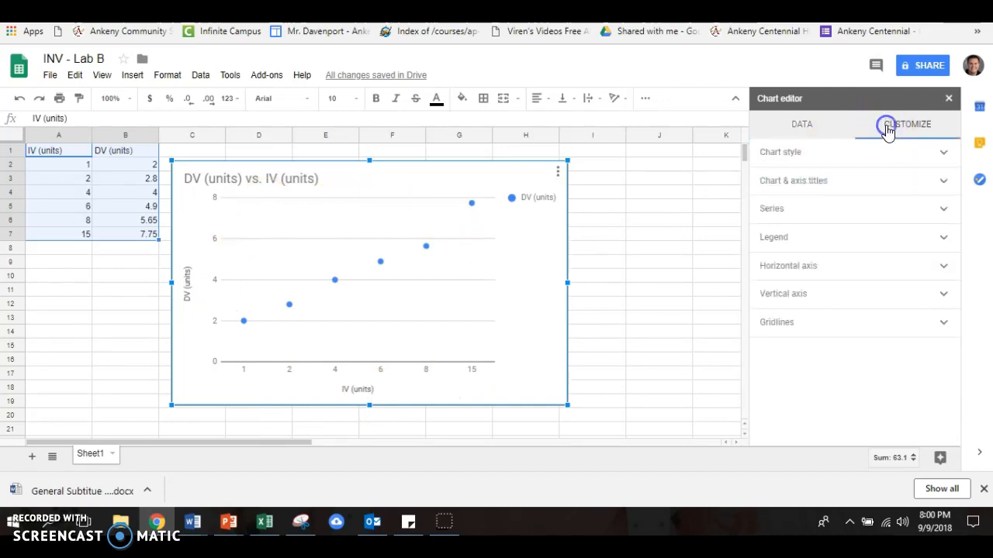
pyautogui.click(942, 266)
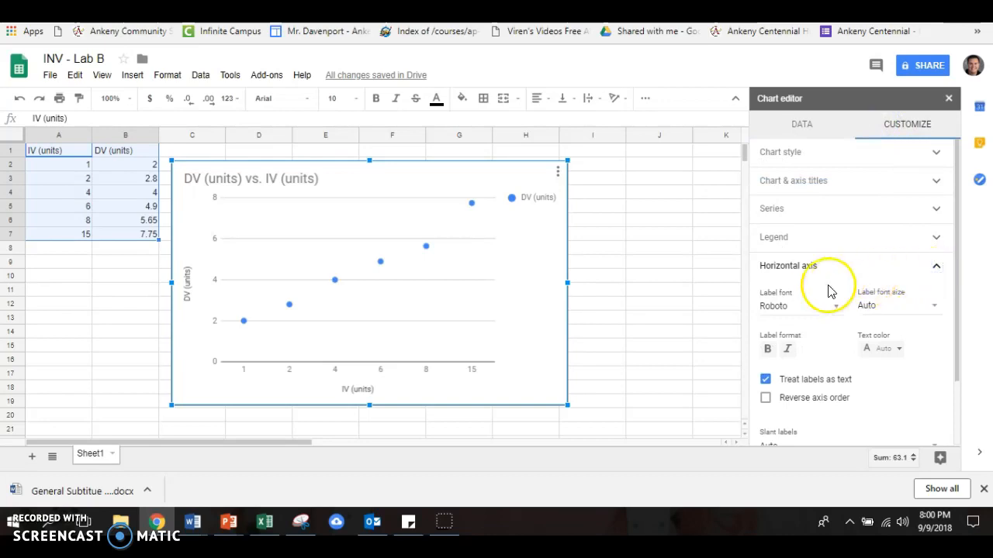
pyautogui.click(766, 380)
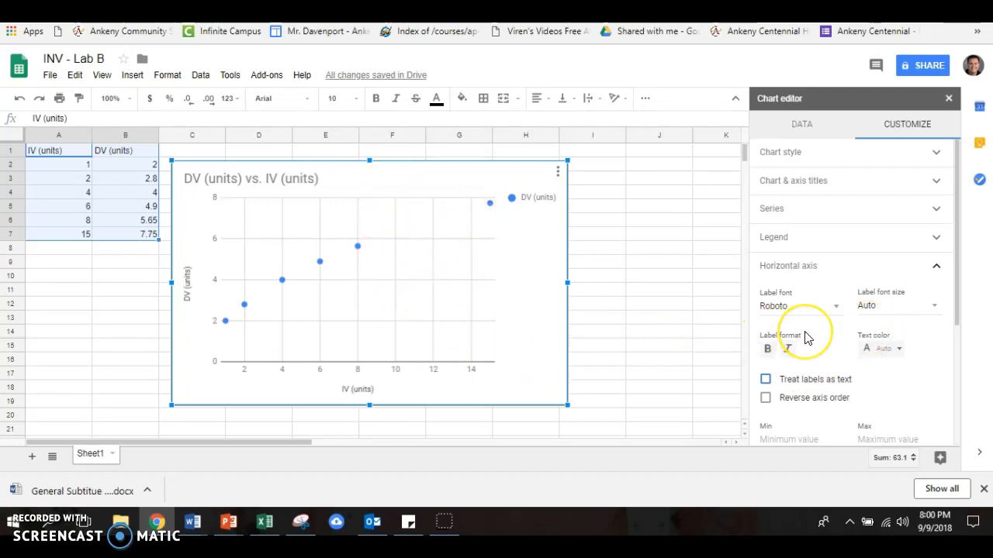
pyautogui.scroll(-1, 803, 335)
pyautogui.click(793, 425)
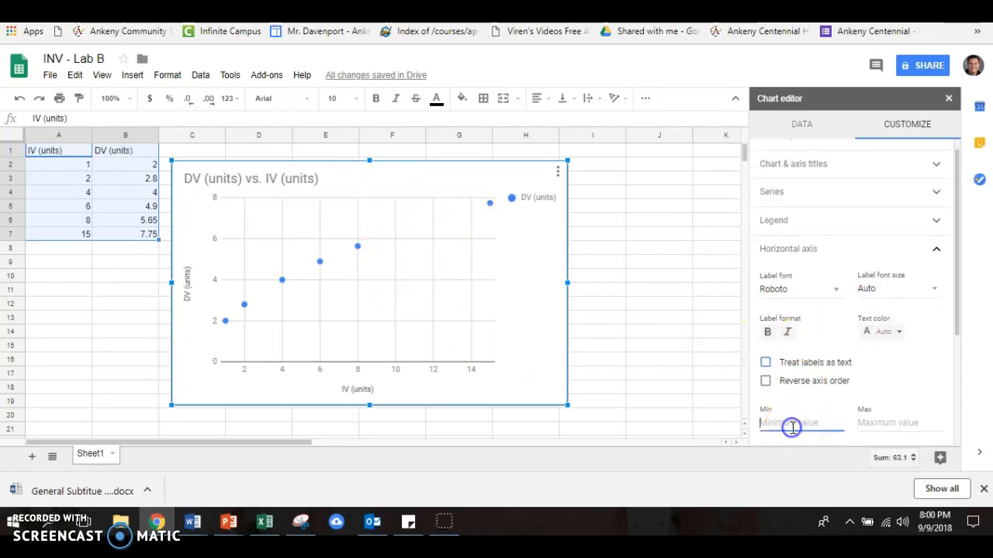
pyautogui.write('0')
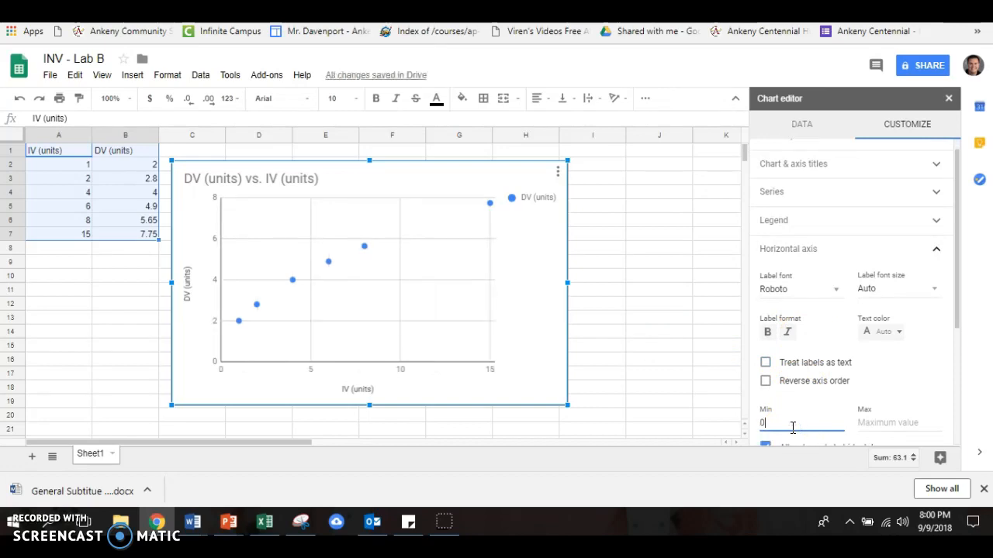
# - Try out a linear trendline on the DV (units) series and turn it off again
pyautogui.moveTo(366, 173); pyautogui.dragTo(377, 166)
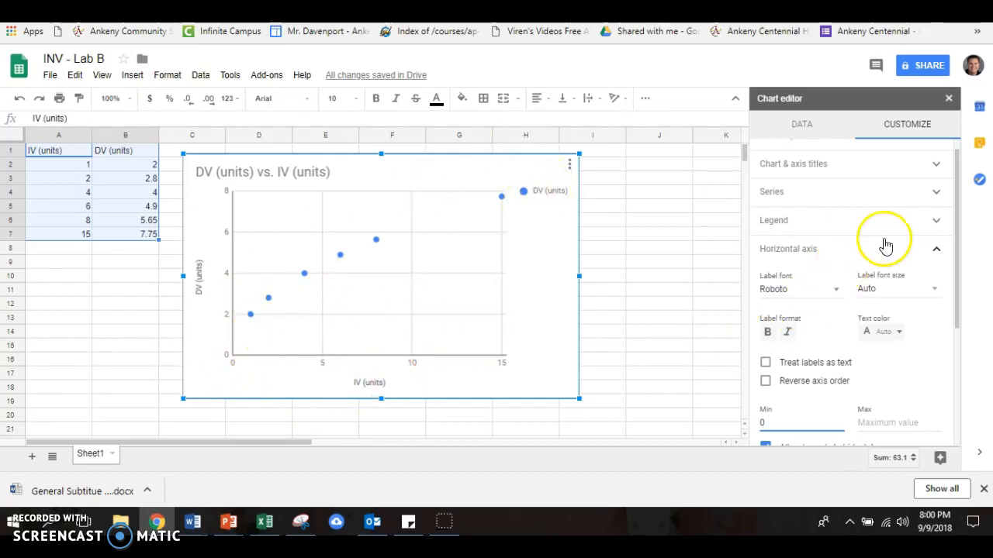
pyautogui.click(931, 193)
pyautogui.click(766, 365)
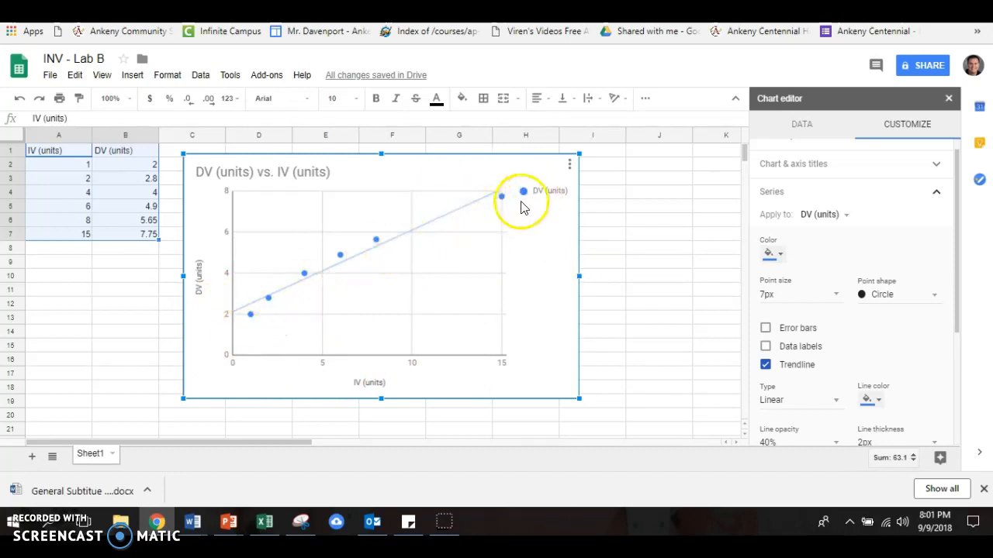
pyautogui.moveTo(271, 308)
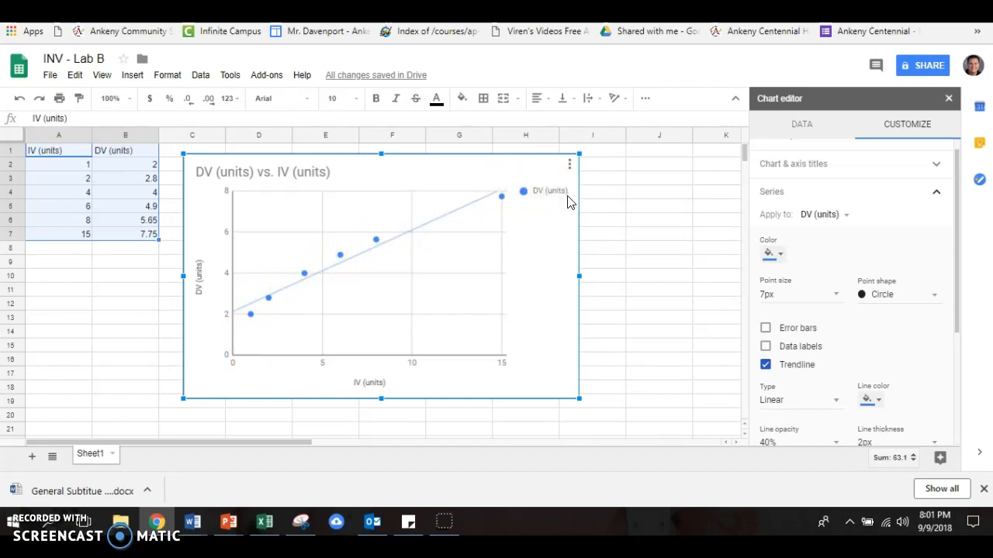
pyautogui.moveTo(397, 169); pyautogui.dragTo(379, 162)
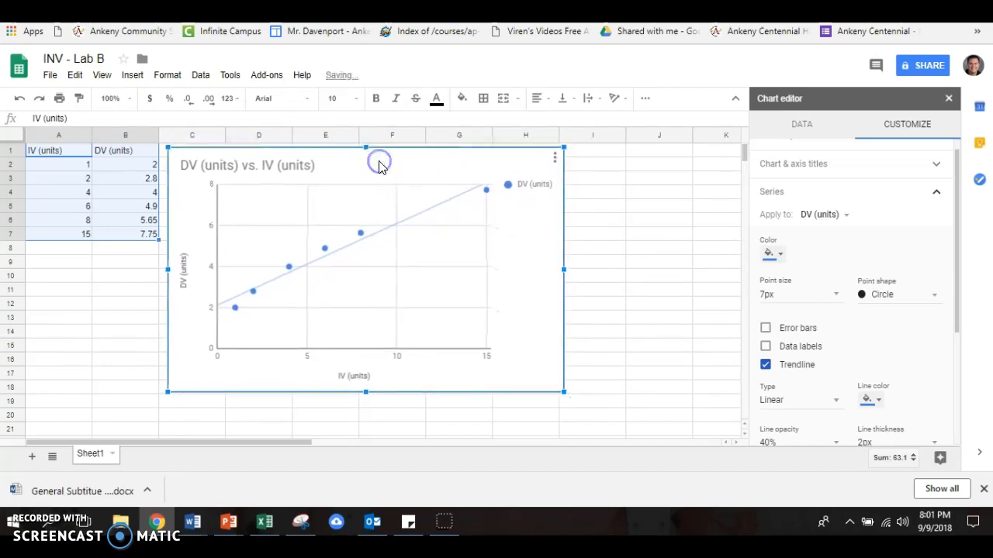
pyautogui.click(766, 365)
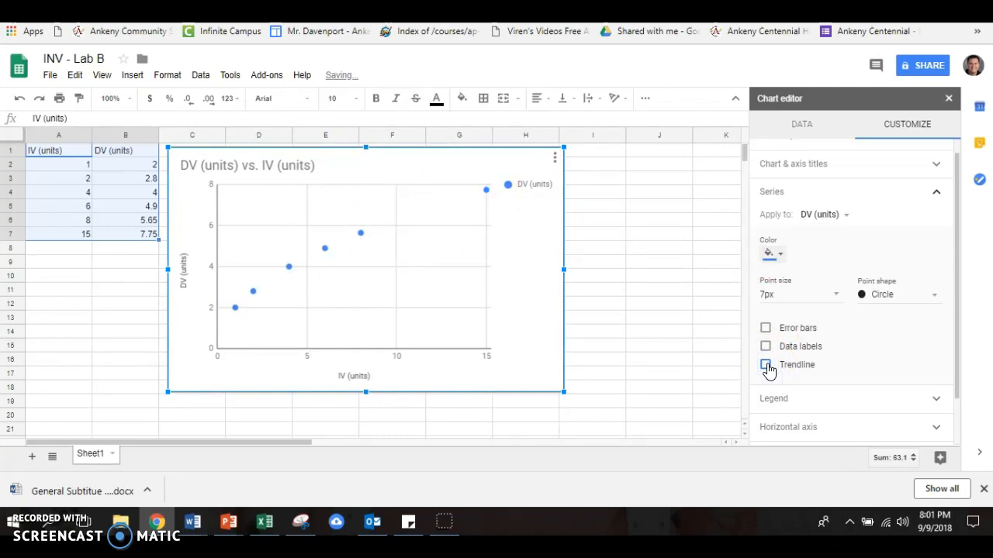
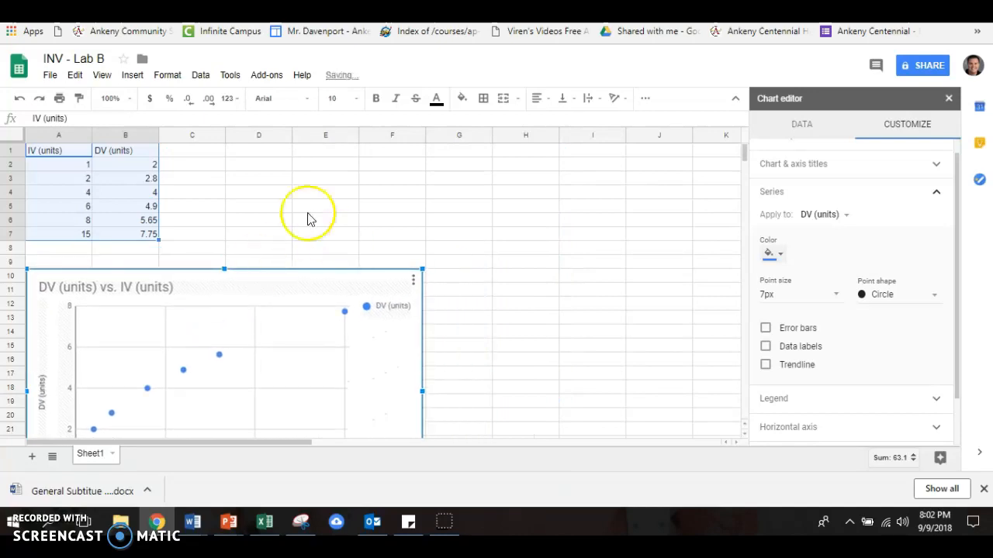
# - Copy the IV (units) column in A1:A7 to column E, starting at E1
pyautogui.click(261, 192)
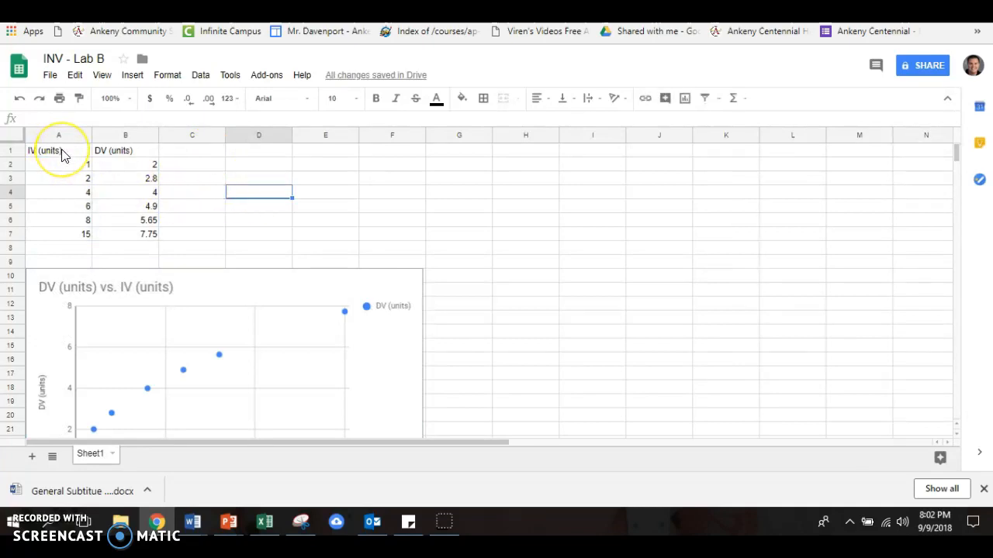
pyautogui.moveTo(62, 153); pyautogui.dragTo(67, 245)
pyautogui.hotkey('ctrl', 'c')
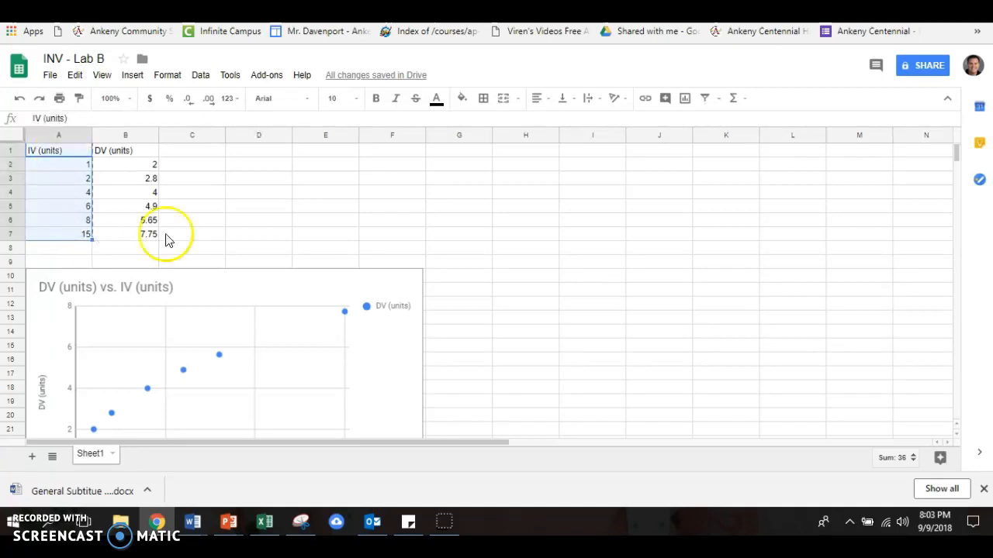
pyautogui.click(318, 155)
pyautogui.hotkey('ctrl', 'v')
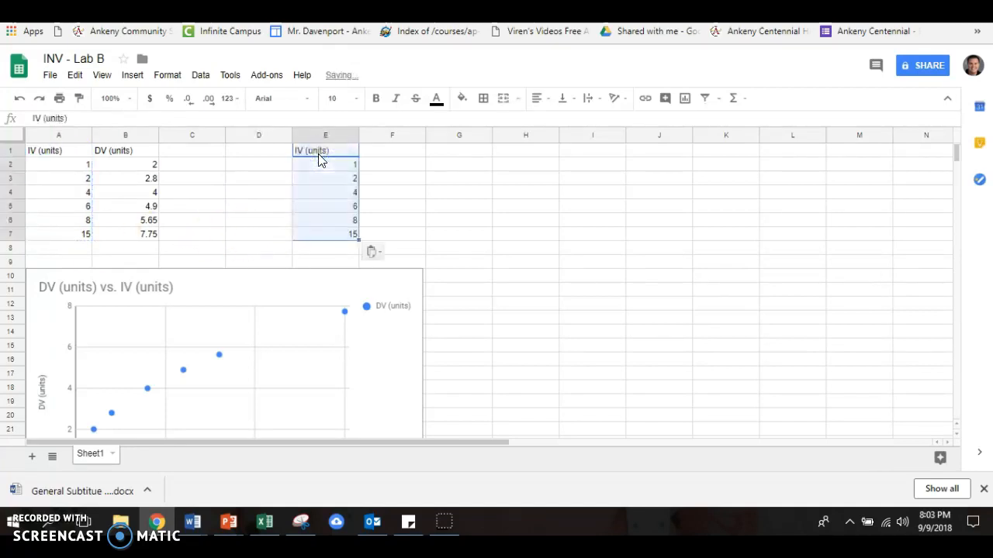
pyautogui.click(224, 192)
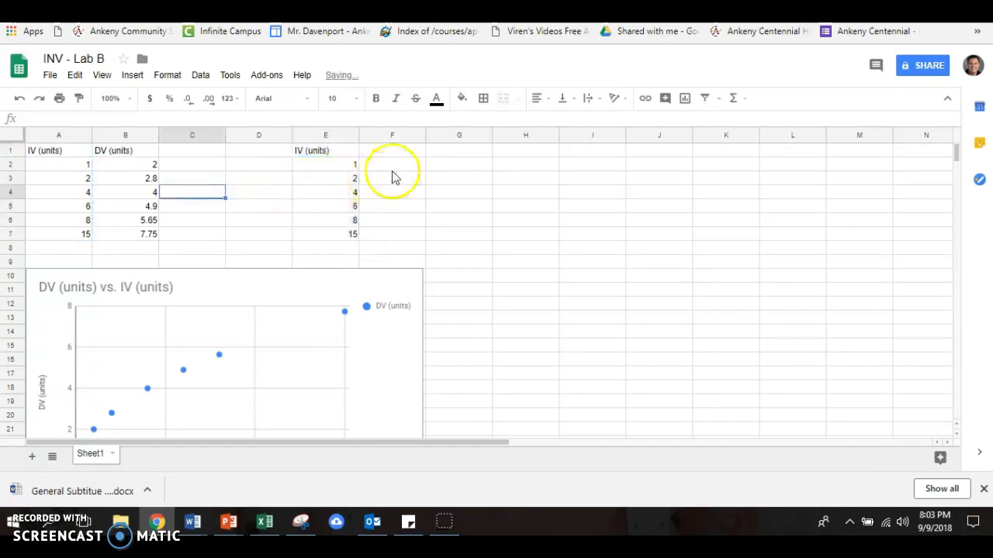
# - Enter the header DV^2 (units^2) in F1, beside the copied IV column
pyautogui.click(415, 153)
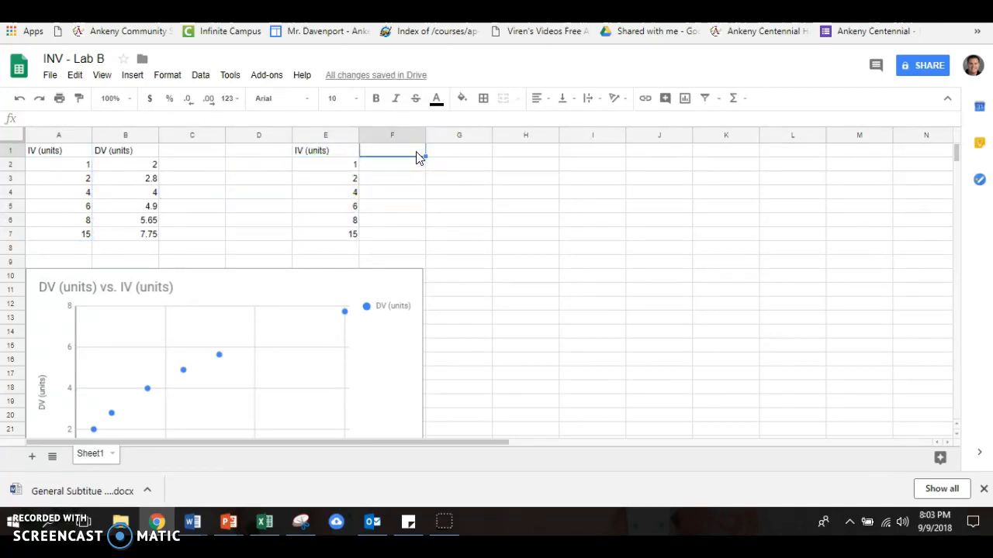
pyautogui.write('DV')
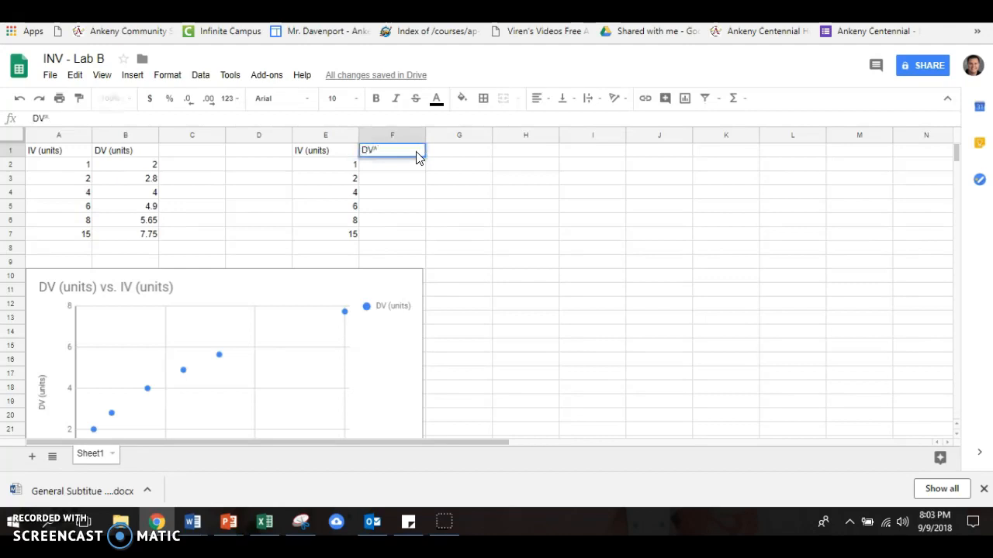
pyautogui.write('^2 (unit')
pyautogui.write('s^2)')
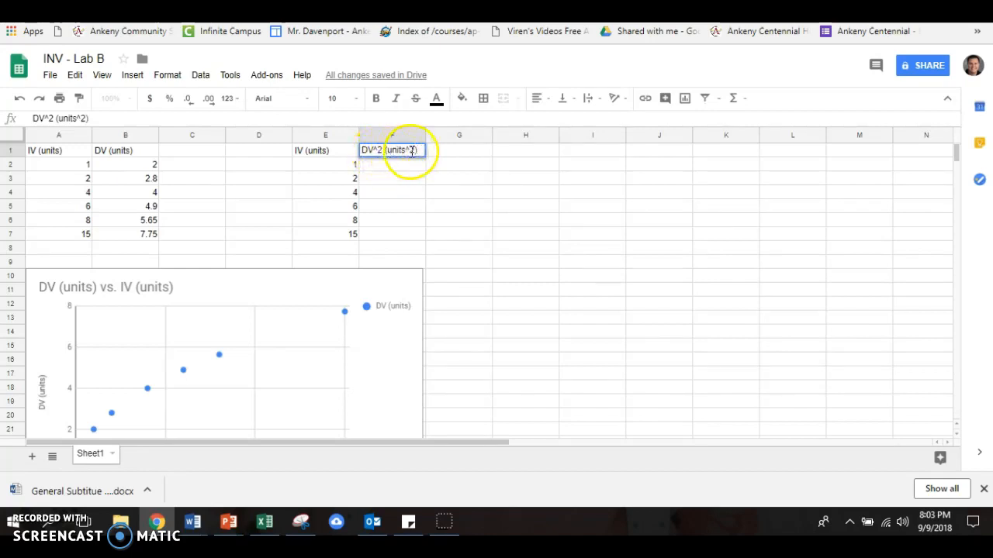
pyautogui.click(409, 169)
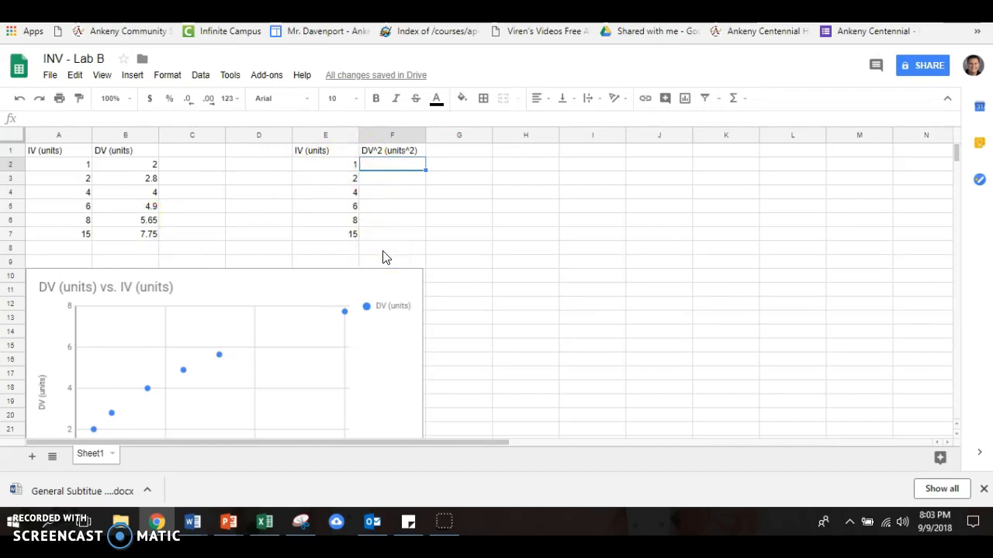
# - Enter the formula =B2^2 in F2 to square the first DV value
pyautogui.click(374, 166)
pyautogui.write('=')
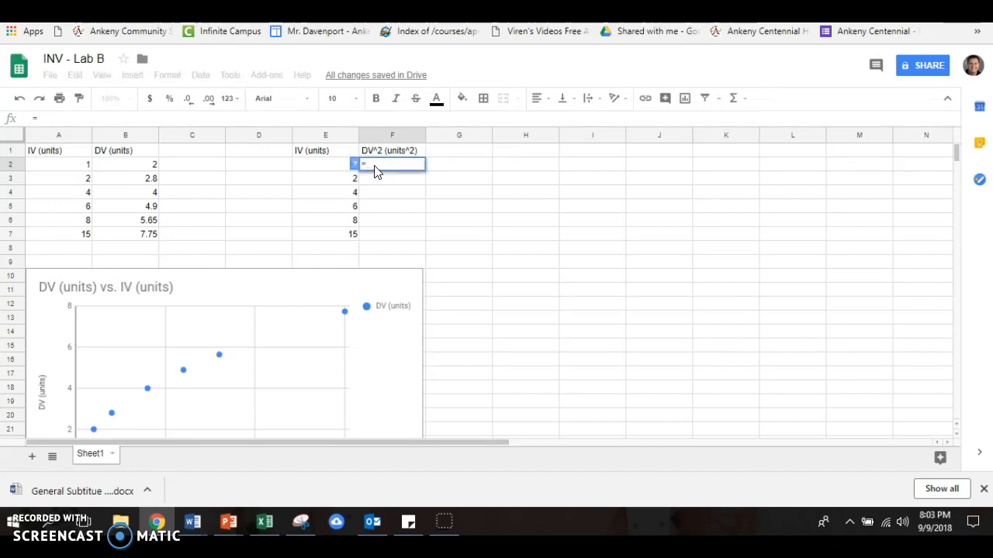
pyautogui.click(134, 171)
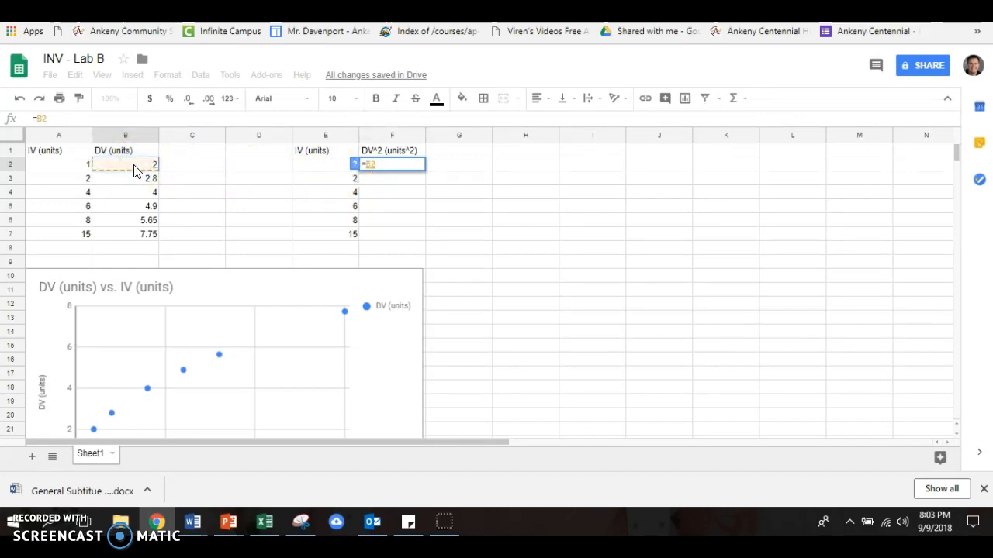
pyautogui.write('^')
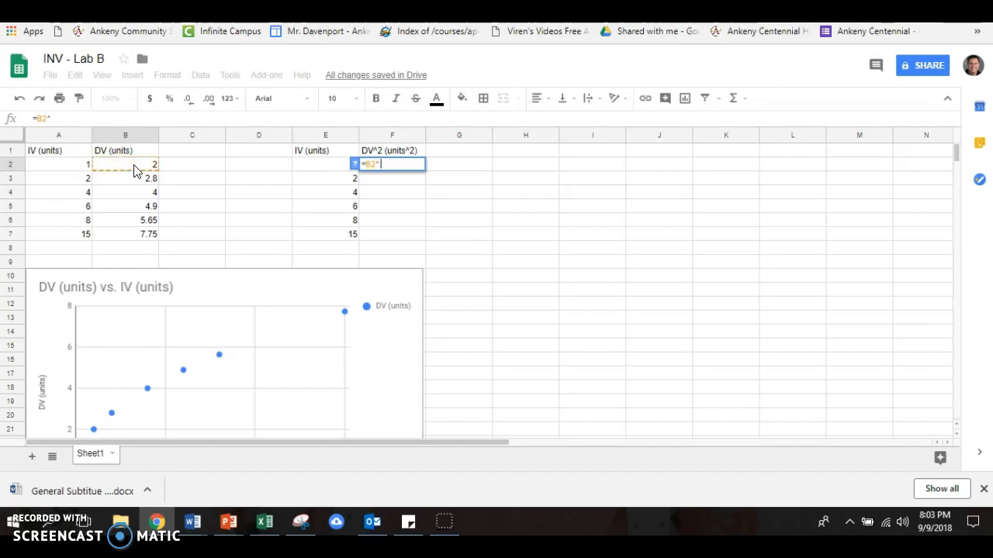
pyautogui.write('2')
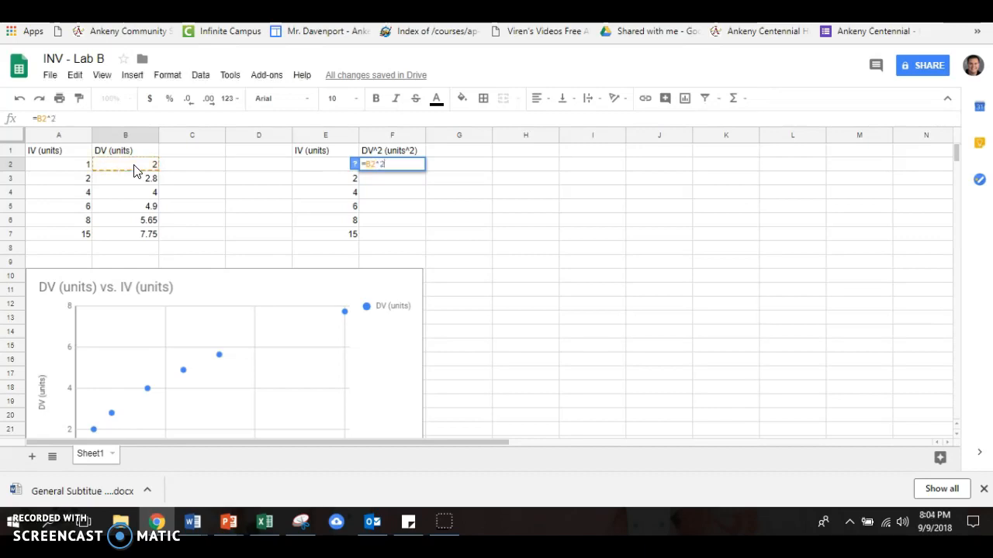
pyautogui.press('Return')
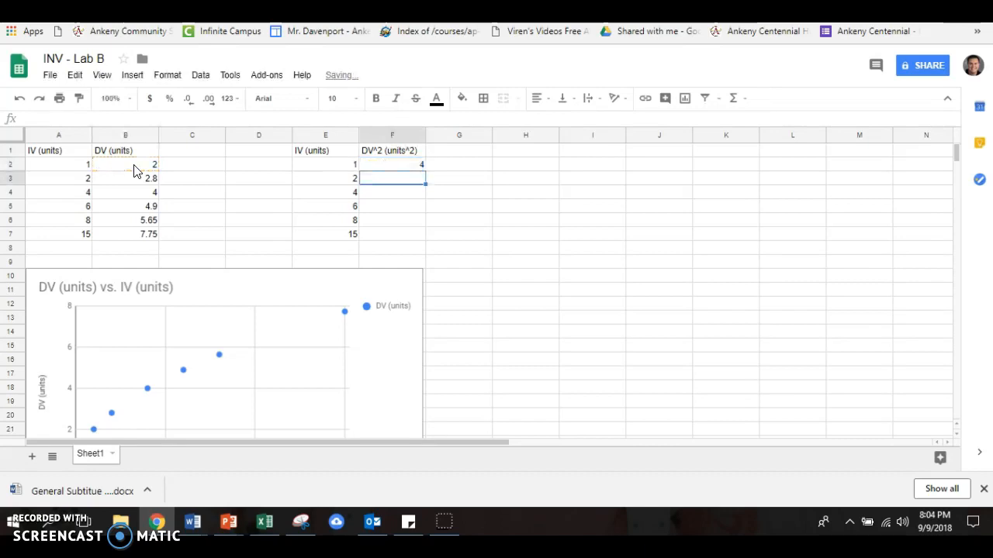
# - Fill the squaring formula from F2 down through F7
pyautogui.click(371, 166)
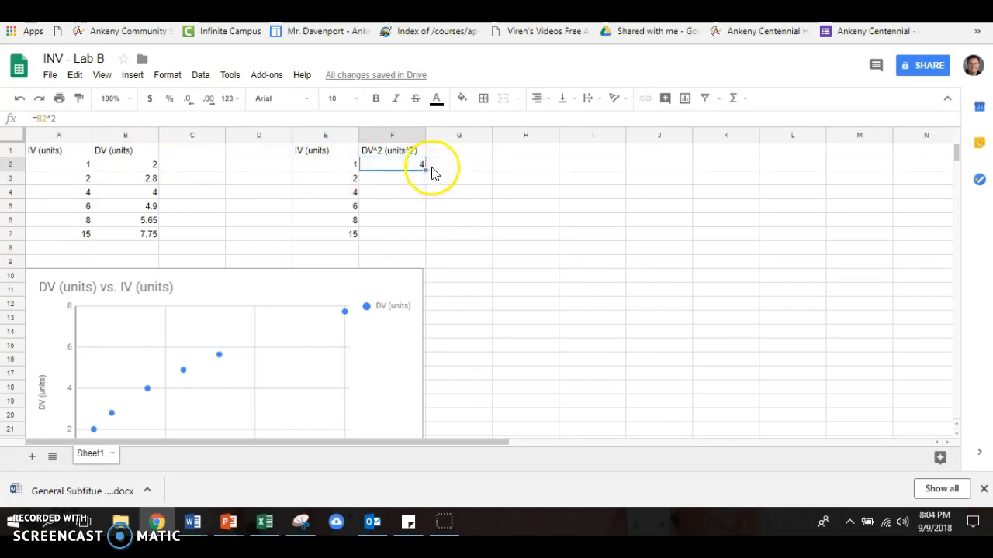
pyautogui.moveTo(425, 168); pyautogui.dragTo(422, 231)
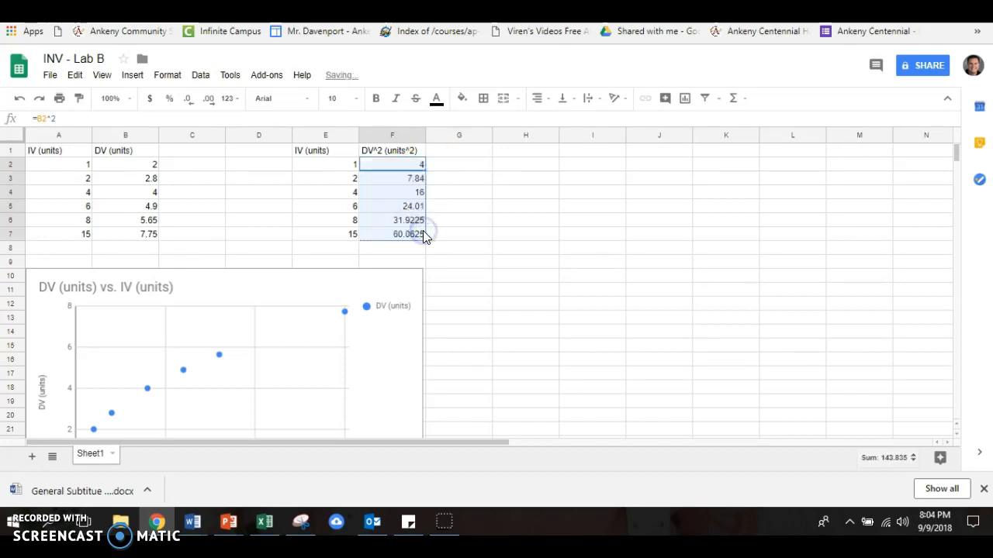
pyautogui.click(518, 289)
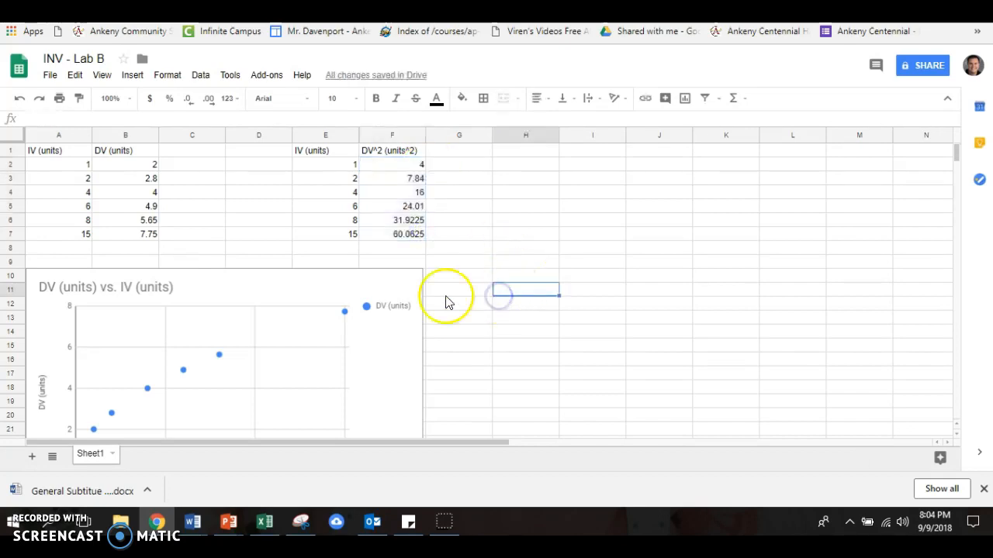
# - Insert a scatter chart of the IV and DV^2 data in E1:F7
pyautogui.moveTo(326, 155); pyautogui.dragTo(387, 234)
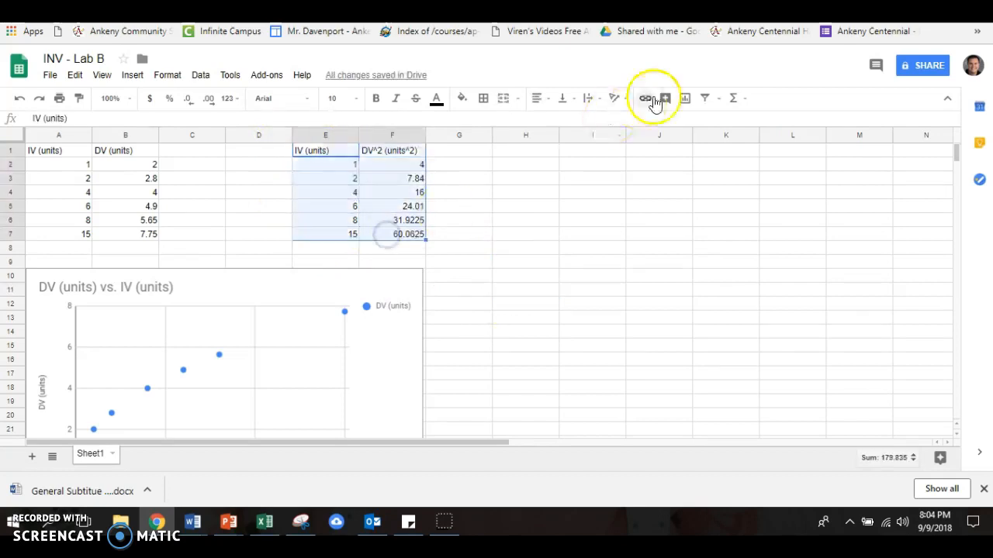
pyautogui.click(687, 98)
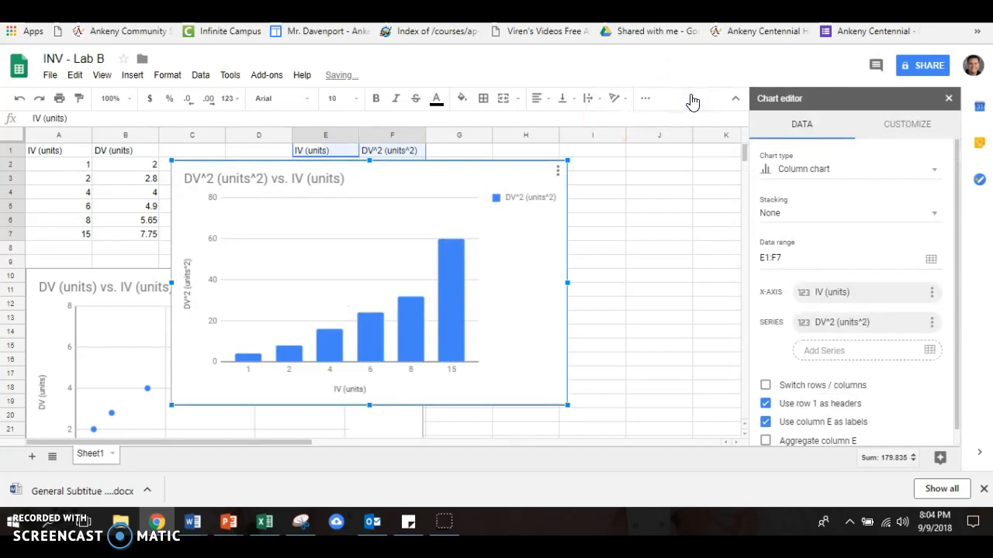
pyautogui.click(896, 169)
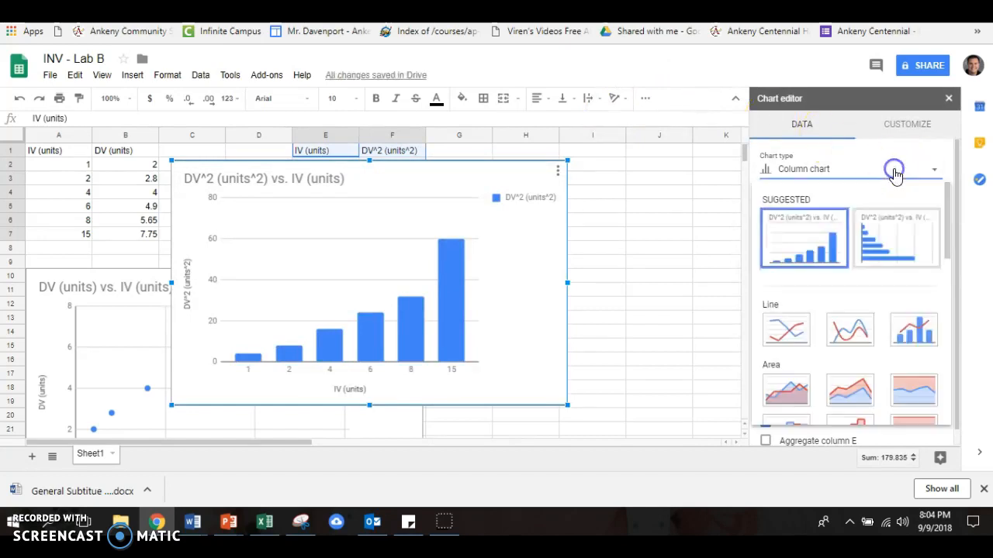
pyautogui.scroll(-3, 773, 264)
pyautogui.scroll(-6, 773, 264)
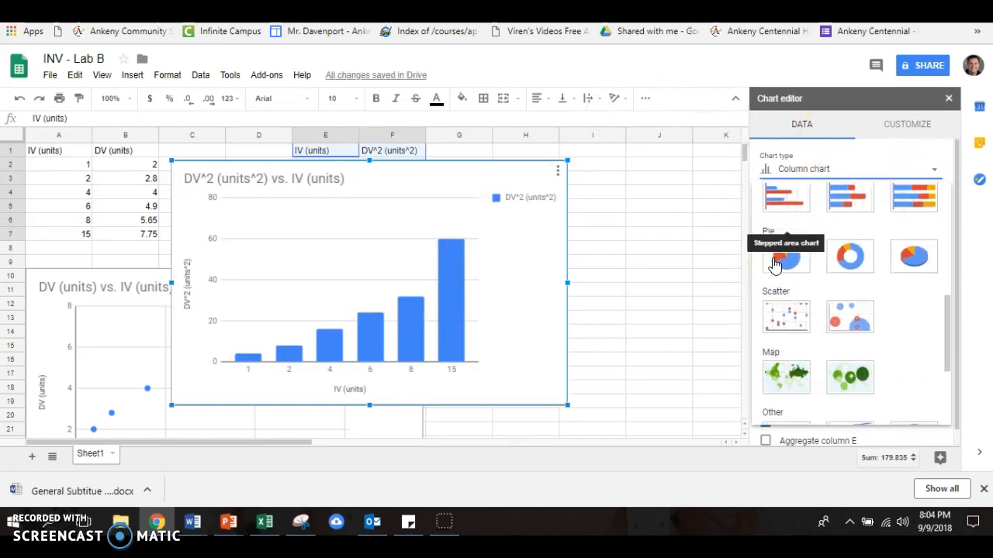
pyautogui.click(773, 316)
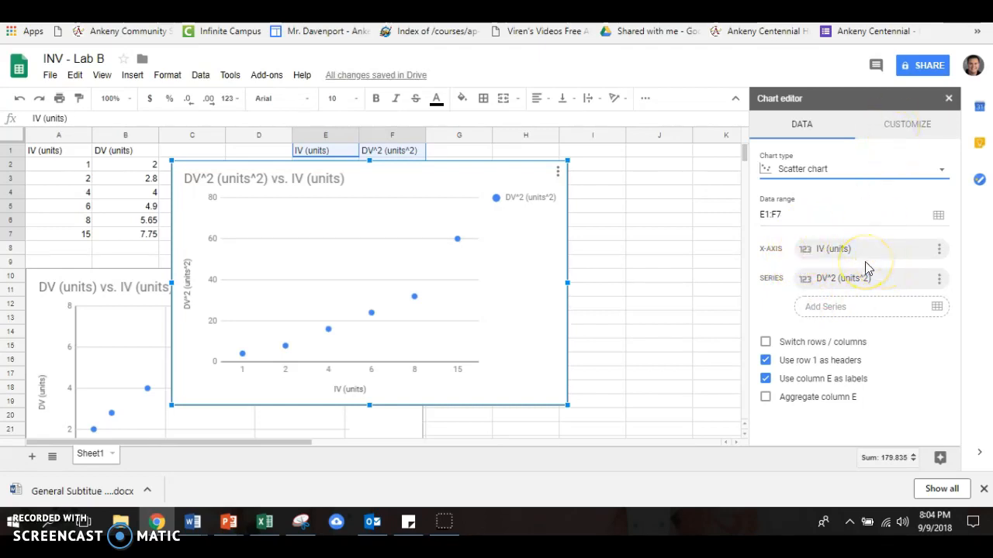
# - Stop treating the DV^2 chart's horizontal axis labels as text, set that axis's minimum to 0, and nudge the chart slightly
pyautogui.click(897, 128)
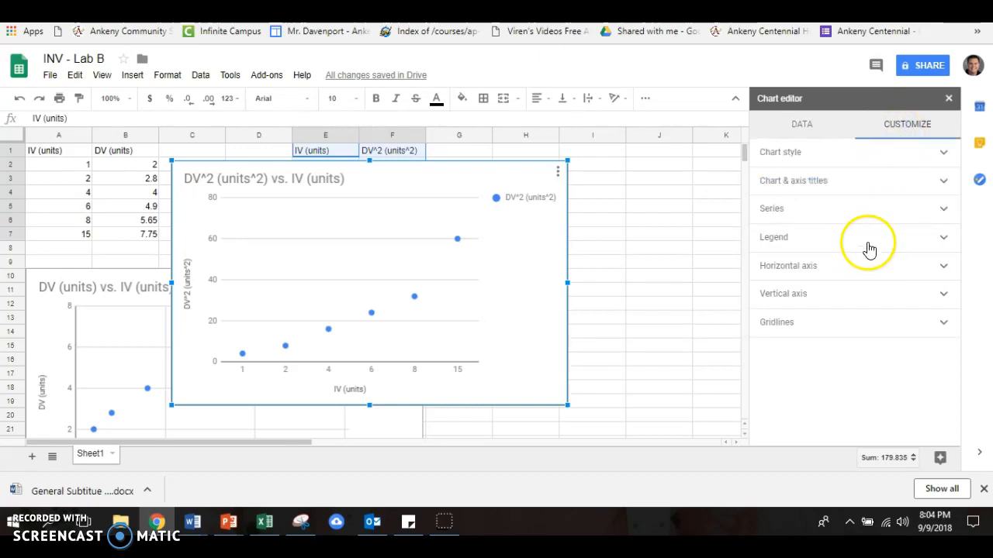
pyautogui.click(892, 268)
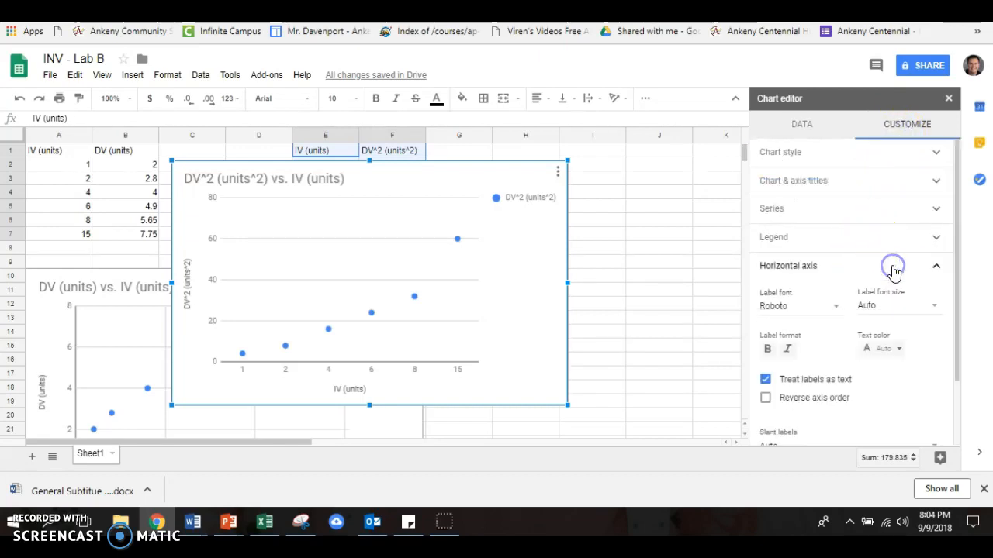
pyautogui.click(764, 380)
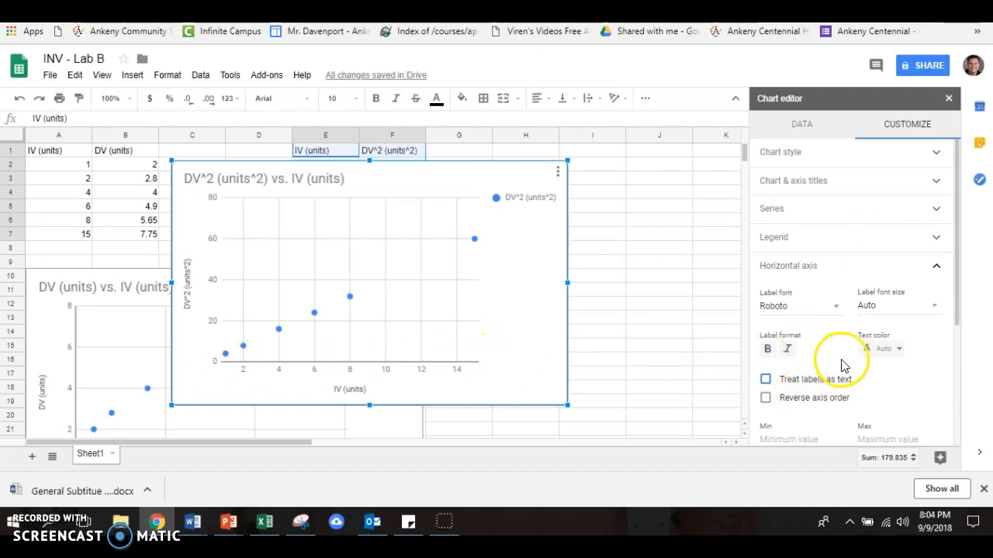
pyautogui.click(787, 434)
pyautogui.write('0')
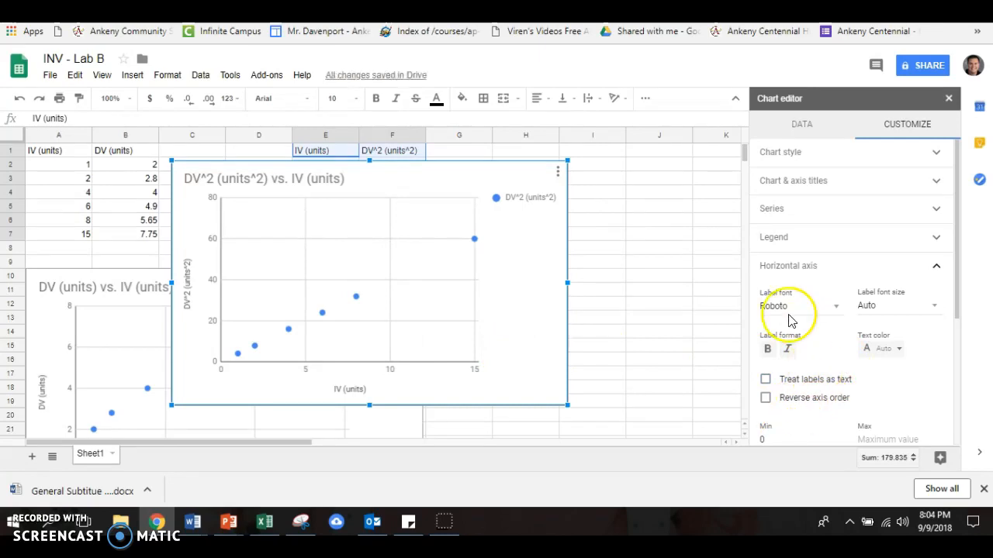
pyautogui.moveTo(395, 228)
pyautogui.mouseDown()
pyautogui.moveTo(452, 222)
pyautogui.moveTo(583, 245)
pyautogui.moveTo(442, 259)
pyautogui.moveTo(385, 216)
pyautogui.mouseUp()
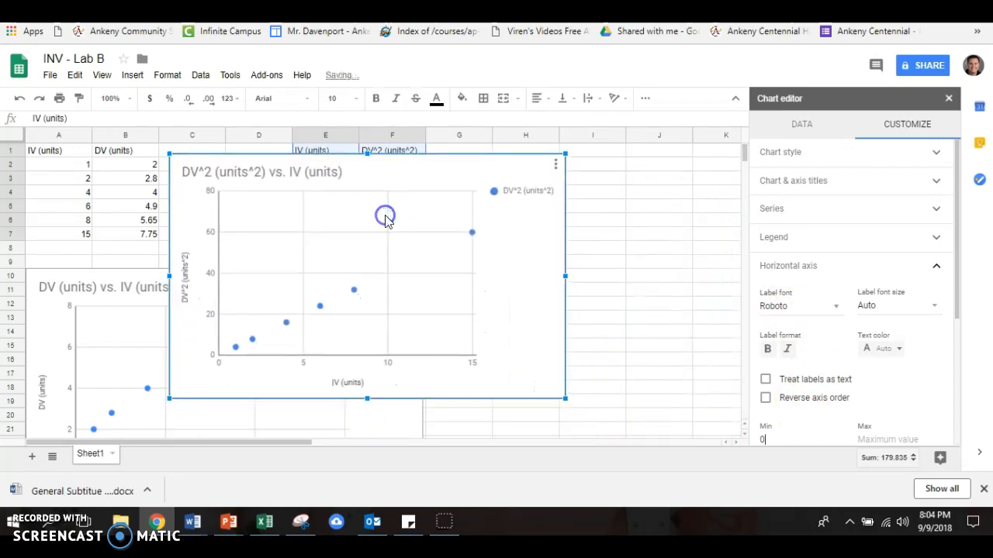
# - Add a linear trendline to the DV^2 (units^2) series, label it with its equation, and close the chart editor
pyautogui.click(816, 209)
pyautogui.click(766, 382)
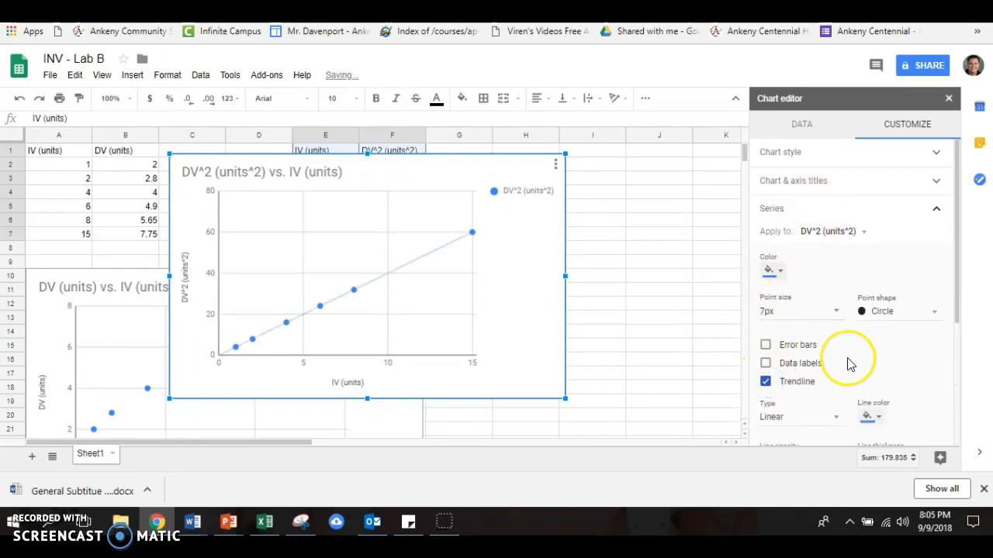
pyautogui.scroll(-3, 849, 365)
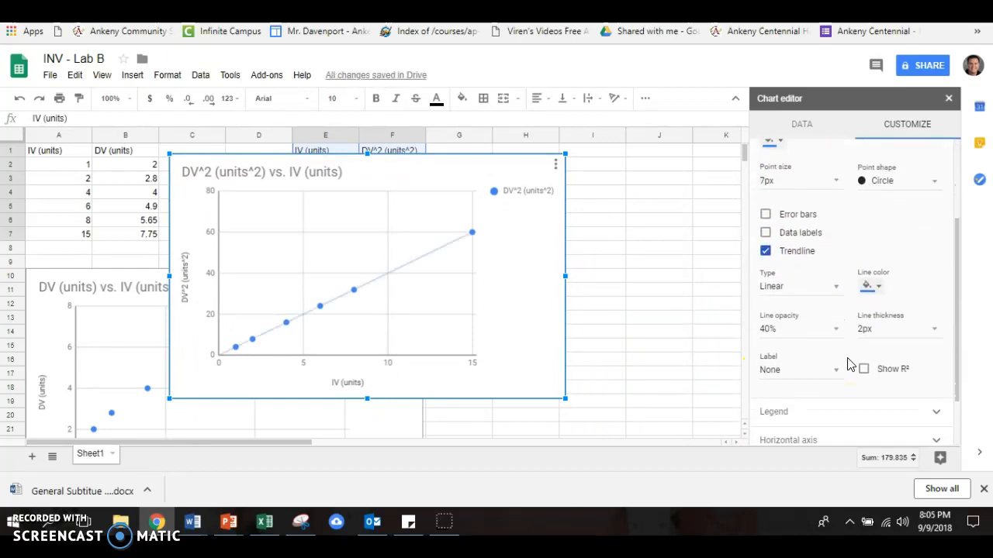
pyautogui.click(803, 361)
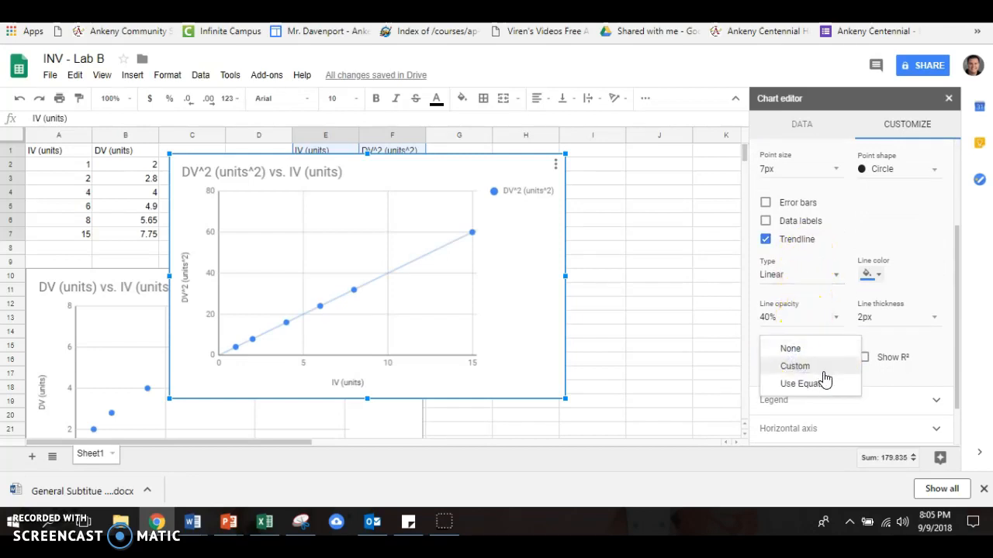
pyautogui.click(826, 385)
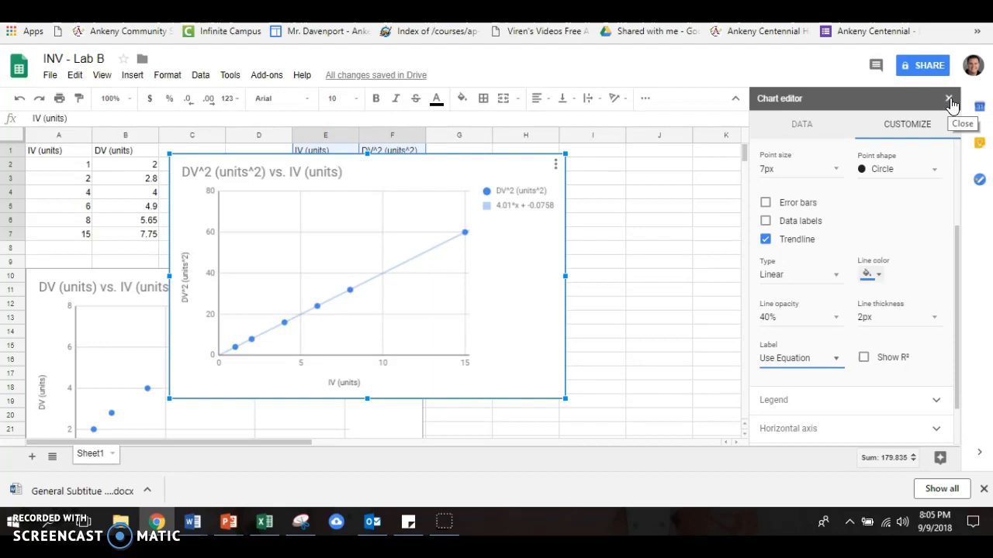
pyautogui.click(948, 101)
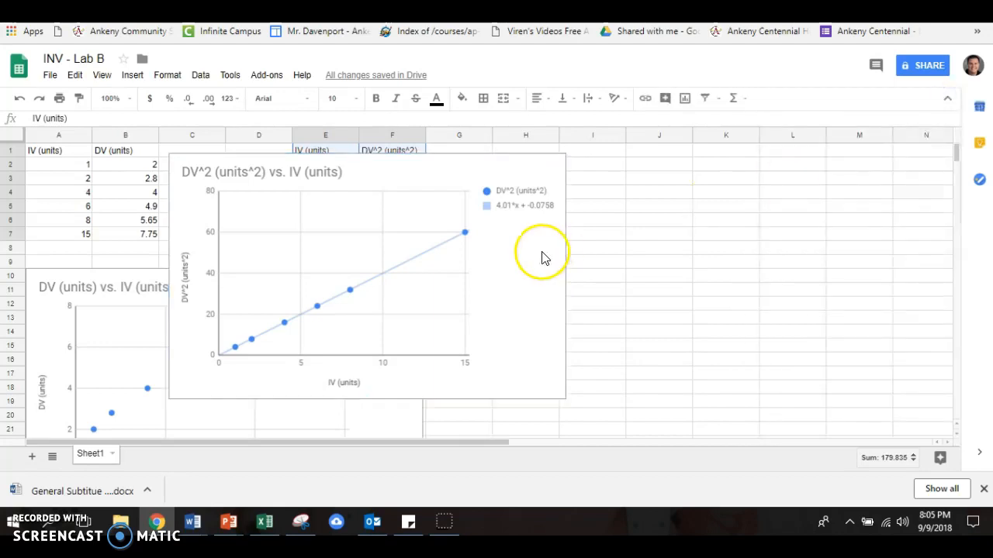
# - Enter the simplified relationship y^2 = 4x in J4, beside the DV^2 chart
pyautogui.click(647, 194)
pyautogui.write('y^2 = 4x')
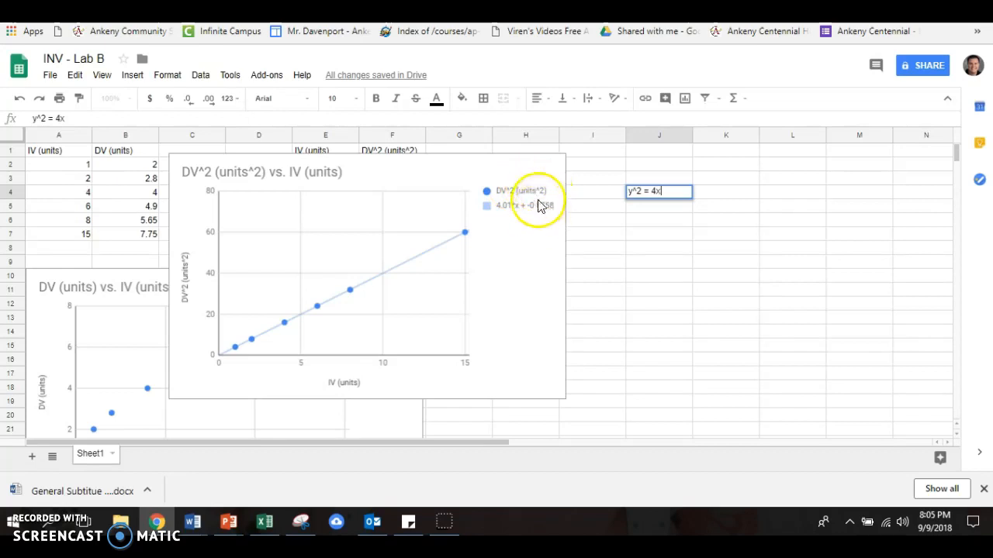
pyautogui.click(645, 208)
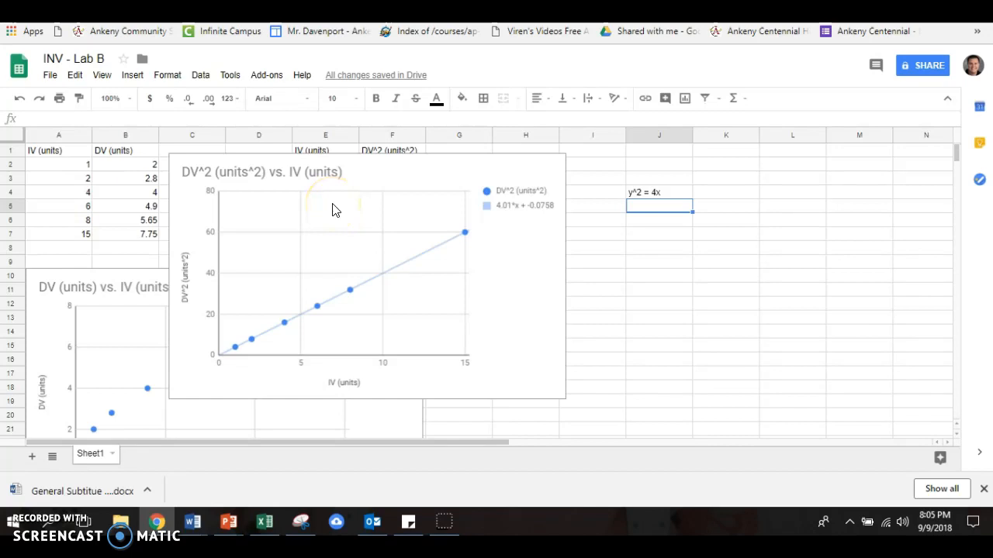
# - Enter the full equation with units, DV^2 = 4 (units^2/units) IV + -.07 (units^2), in J5
pyautogui.doubleClick(644, 207)
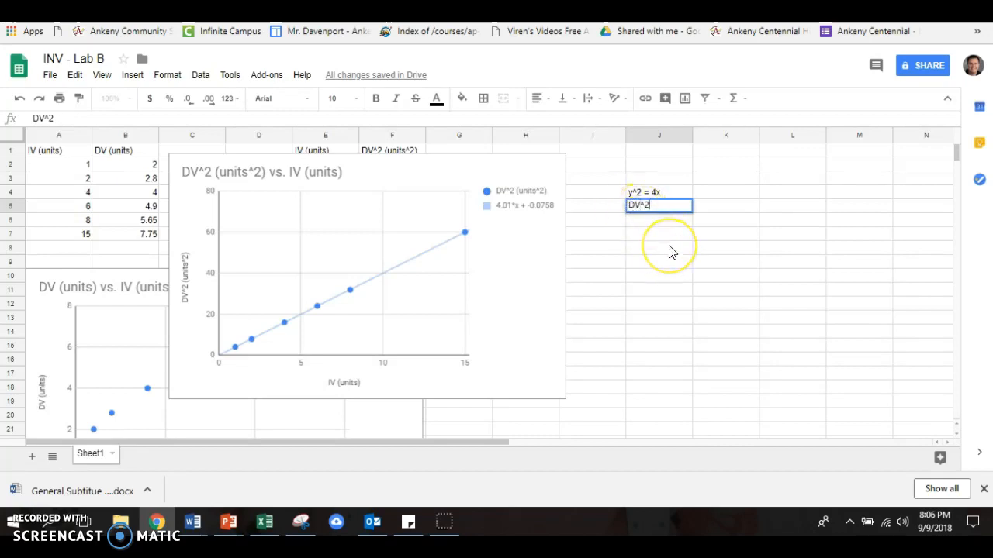
pyautogui.write('=4 (')
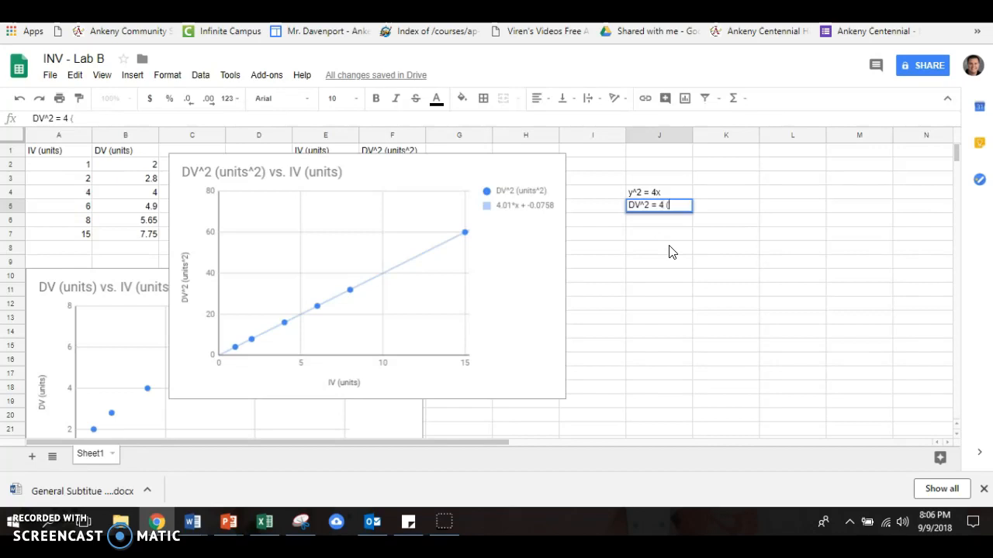
pyautogui.write('units^2')
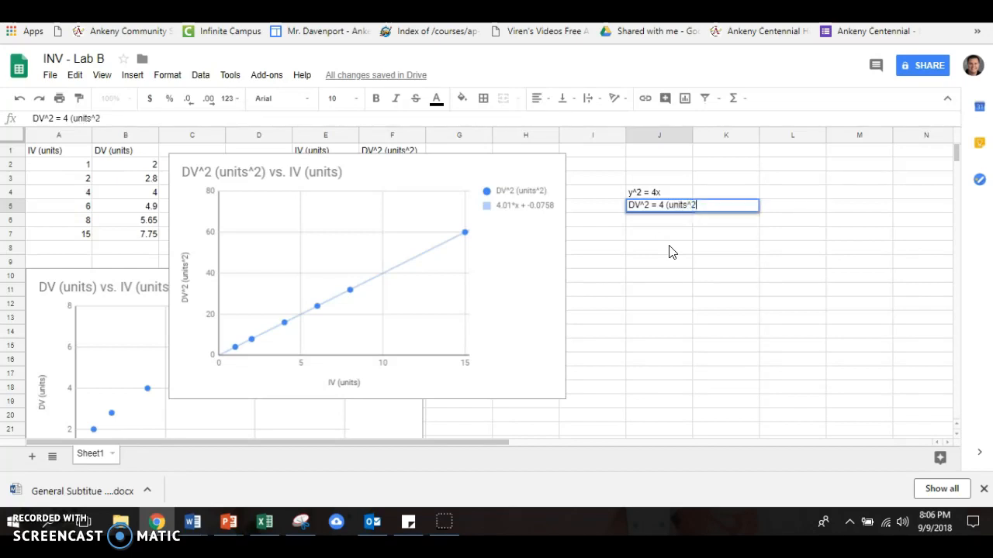
pyautogui.write('/units')
pyautogui.write(')')
pyautogui.write('.')
pyautogui.write(' IV')
pyautogui.write(' +')
pyautogui.write(' - 0')
pyautogui.write('7')
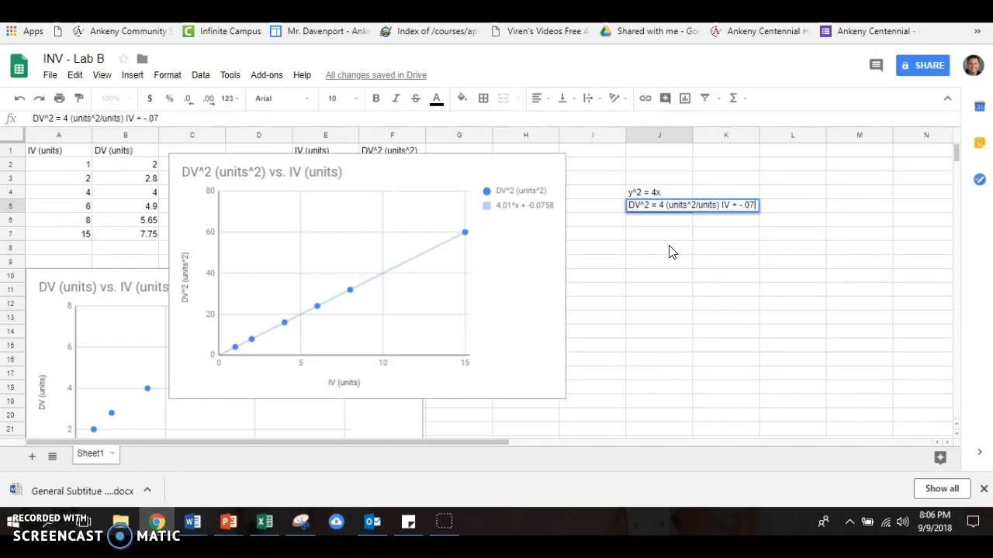
pyautogui.write(' (')
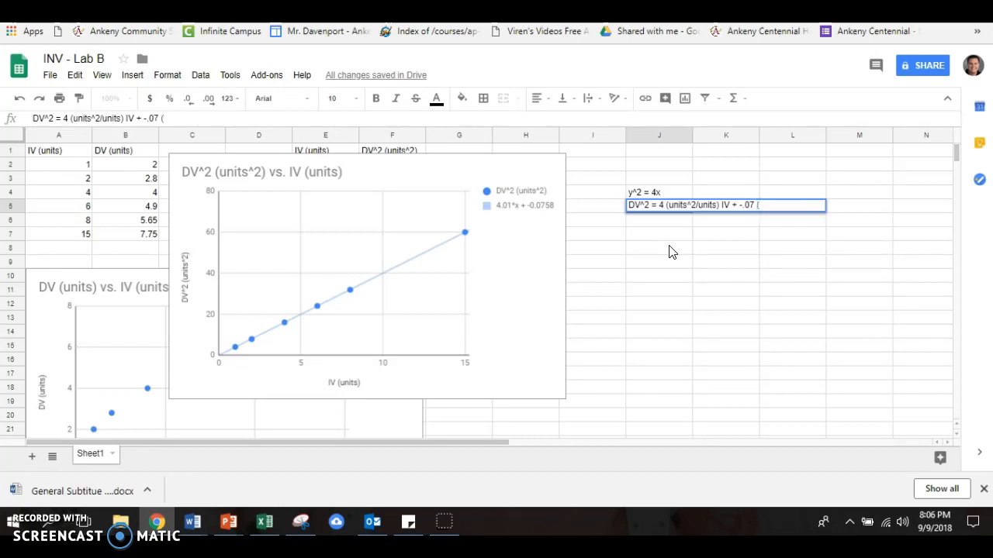
pyautogui.write('units^2)')
pyautogui.press('Return')
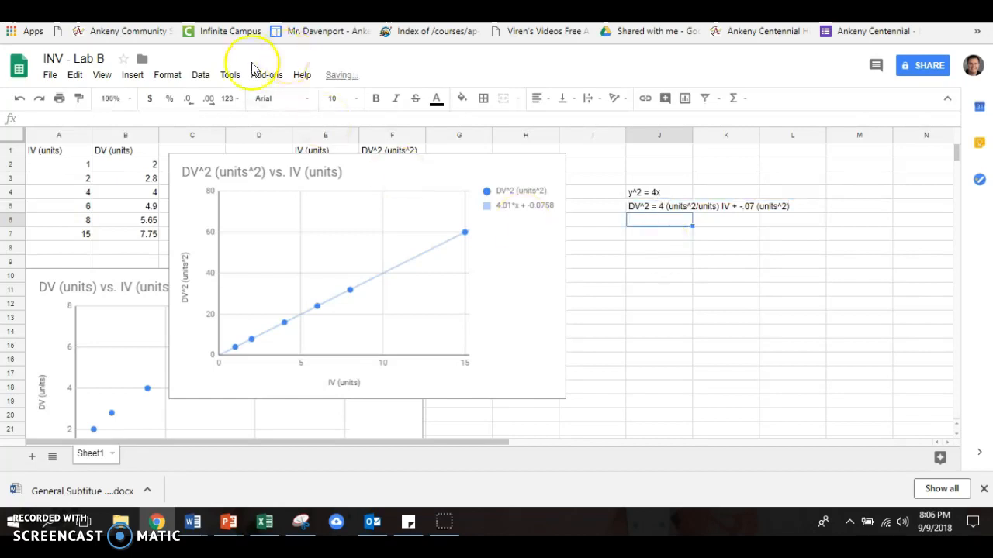